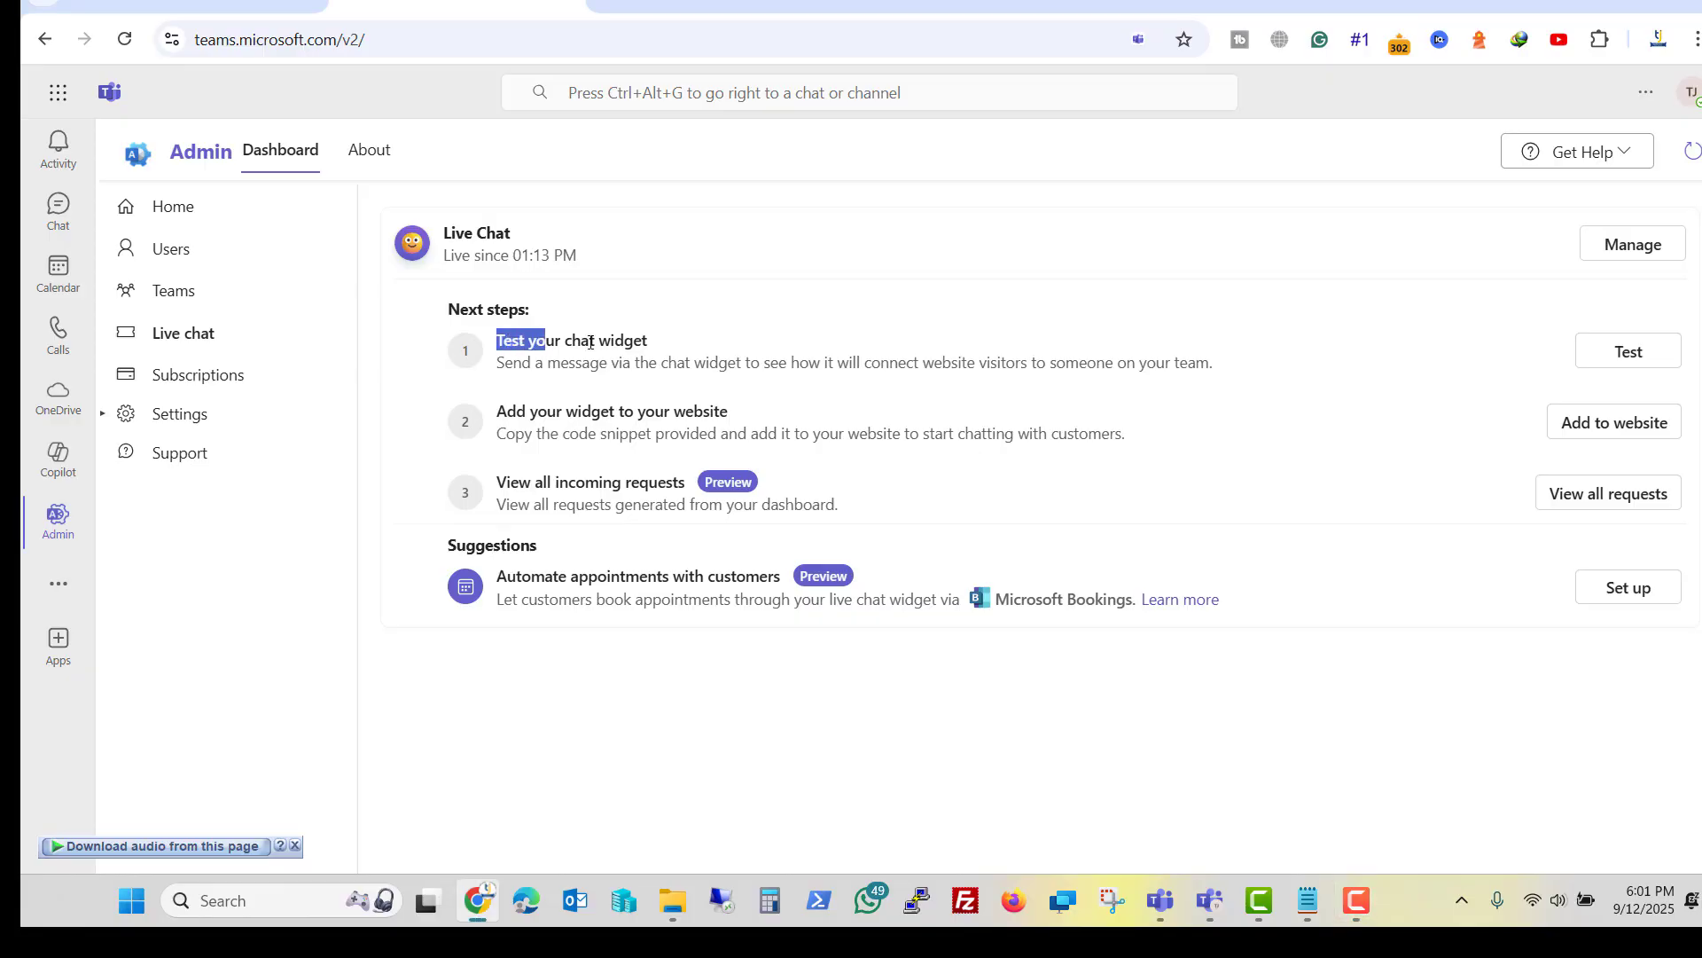
Examine the live chat next steps for testing the widget, adding it to a website and viewing incoming requests
left_click_drag(515, 363, 949, 385)
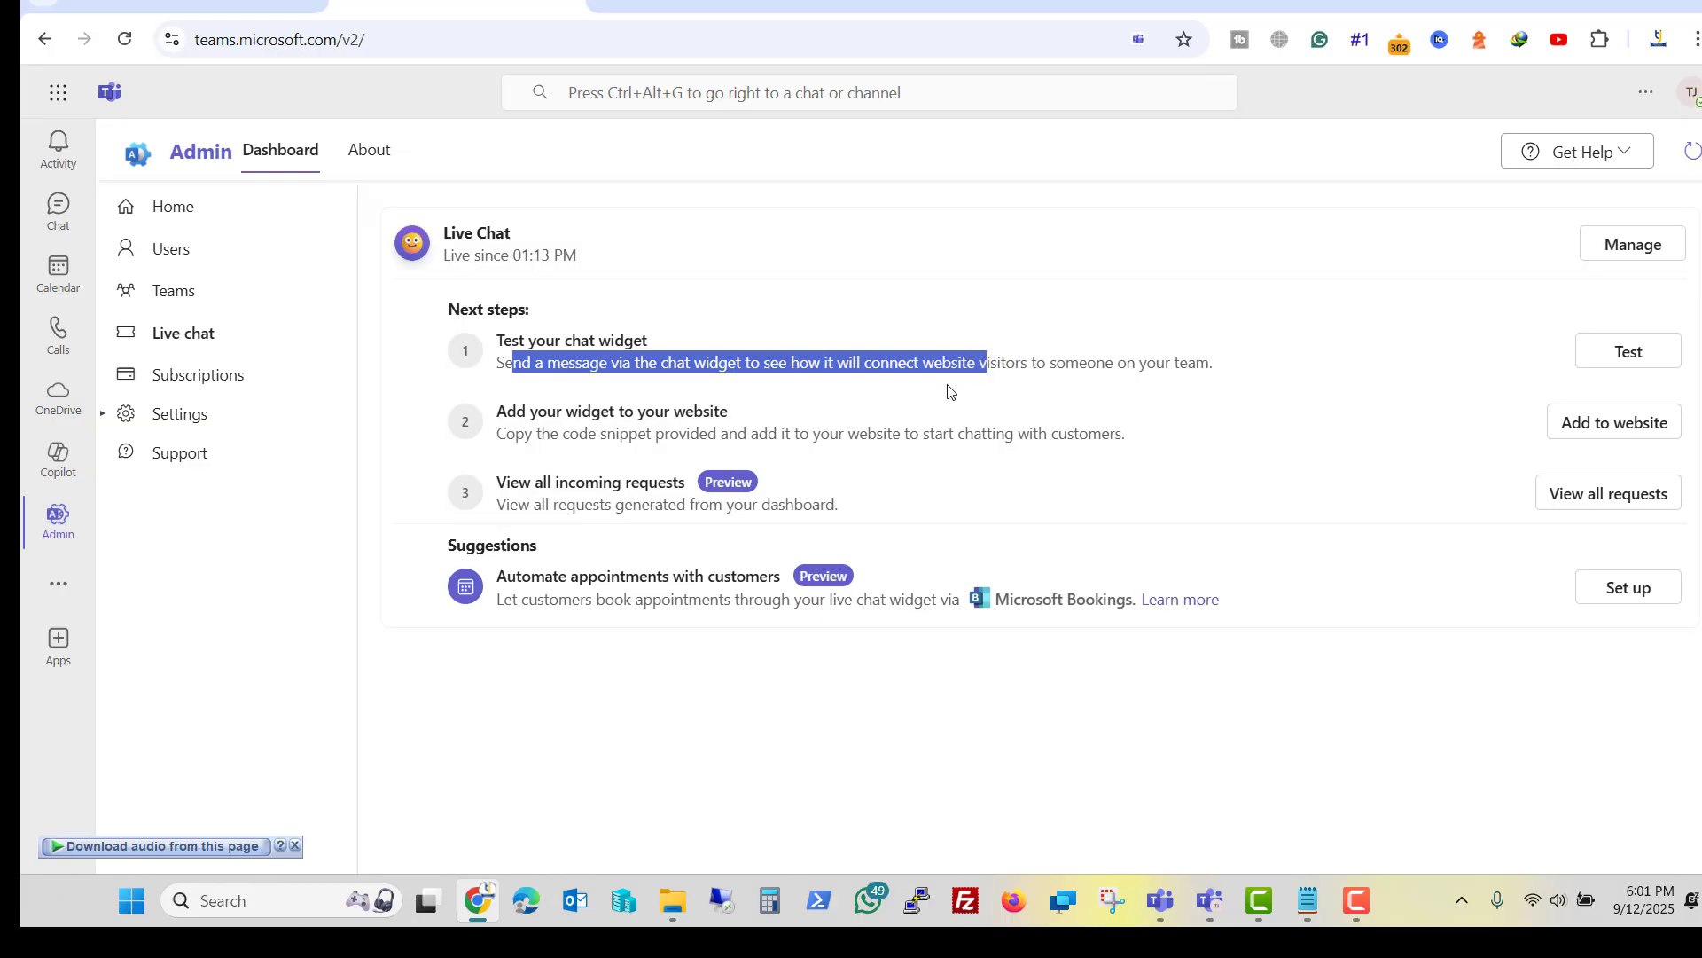
left_click(949, 385)
left_click_drag(511, 411, 760, 417)
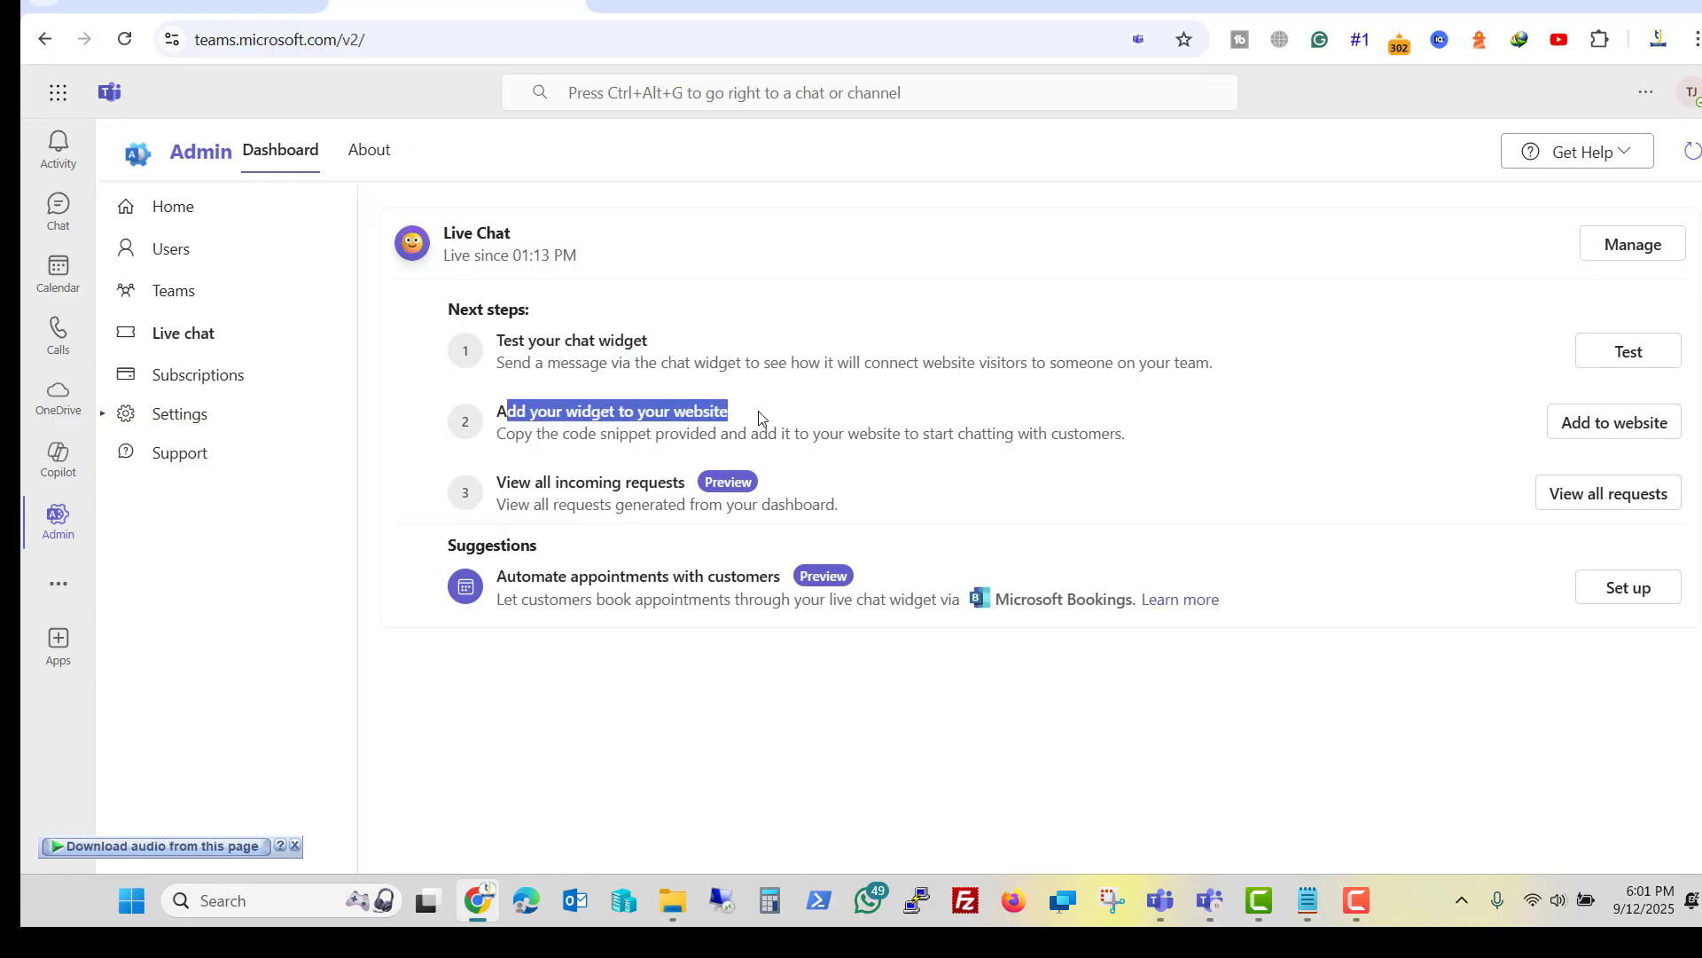
left_click_drag(505, 483, 679, 484)
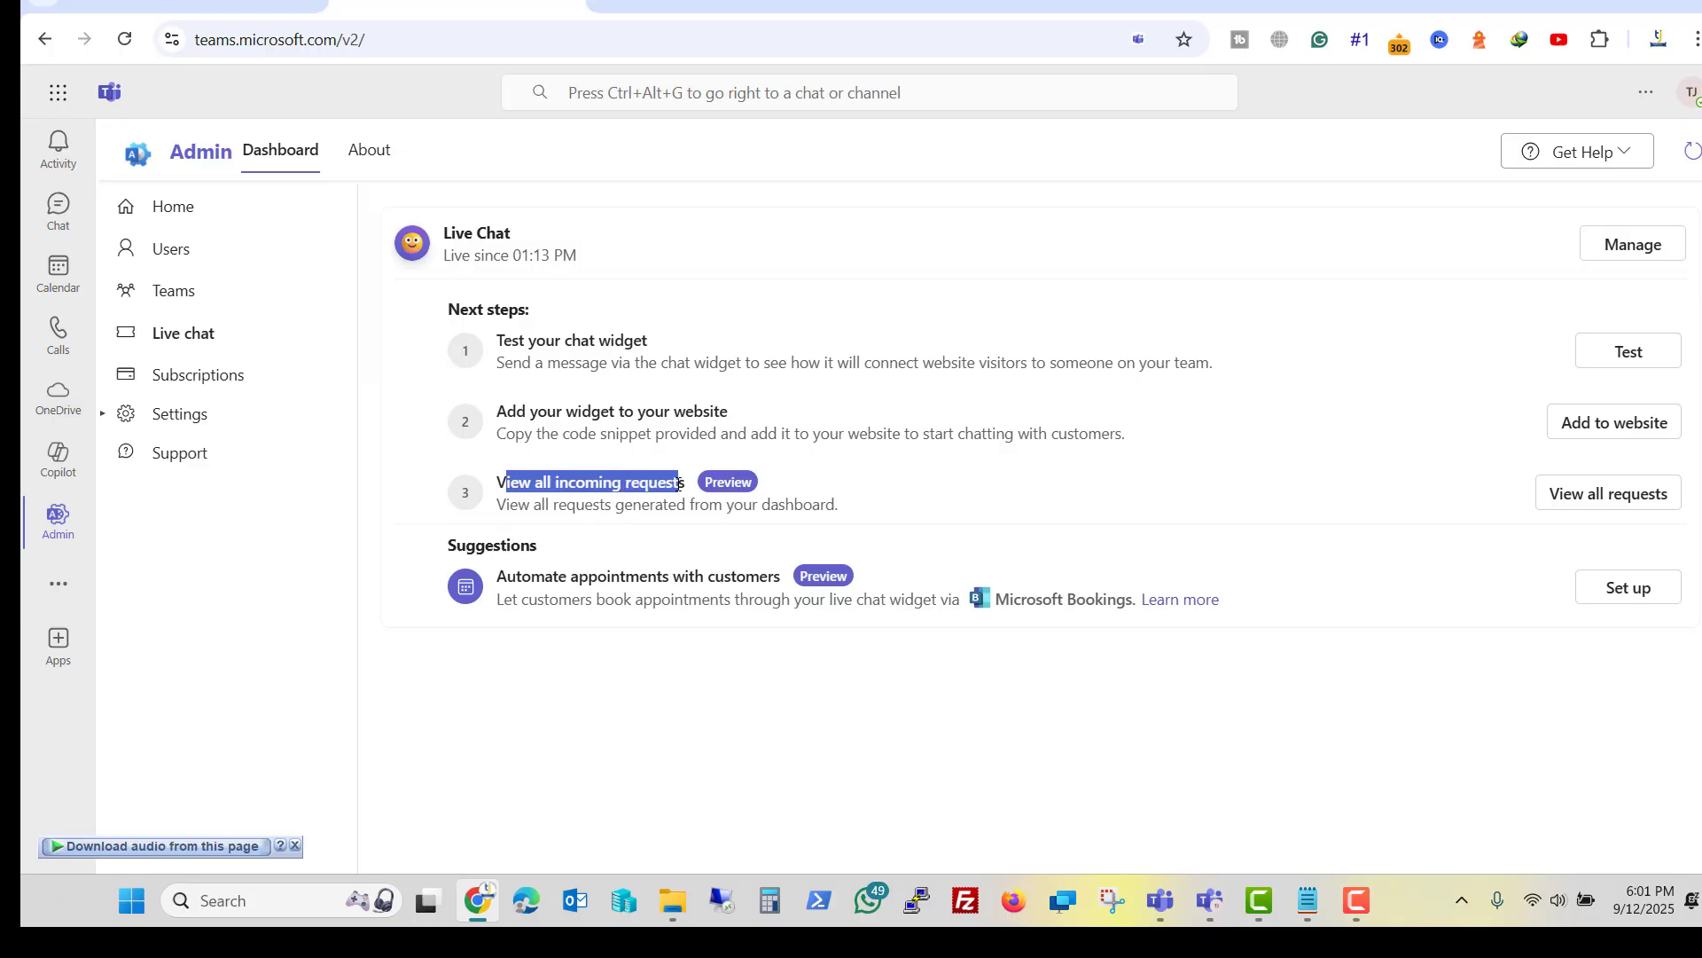
left_click(597, 693)
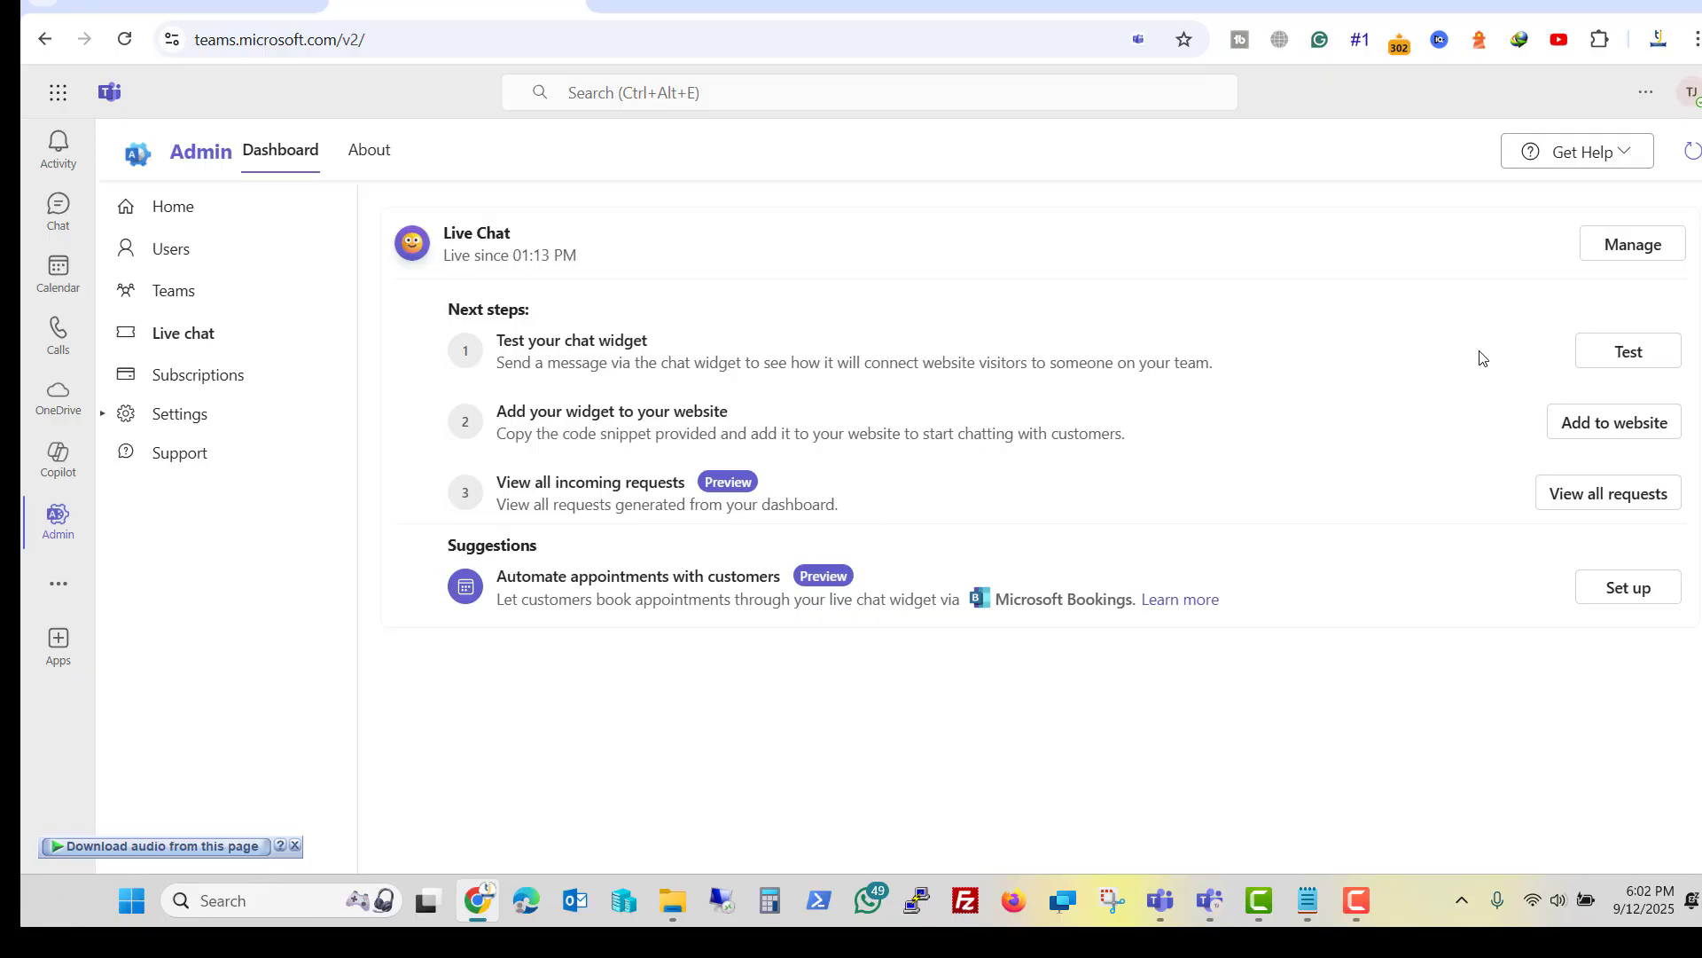
Open live chat management and examine the widget's bot picture, business name and greeting settings
left_click(1623, 256)
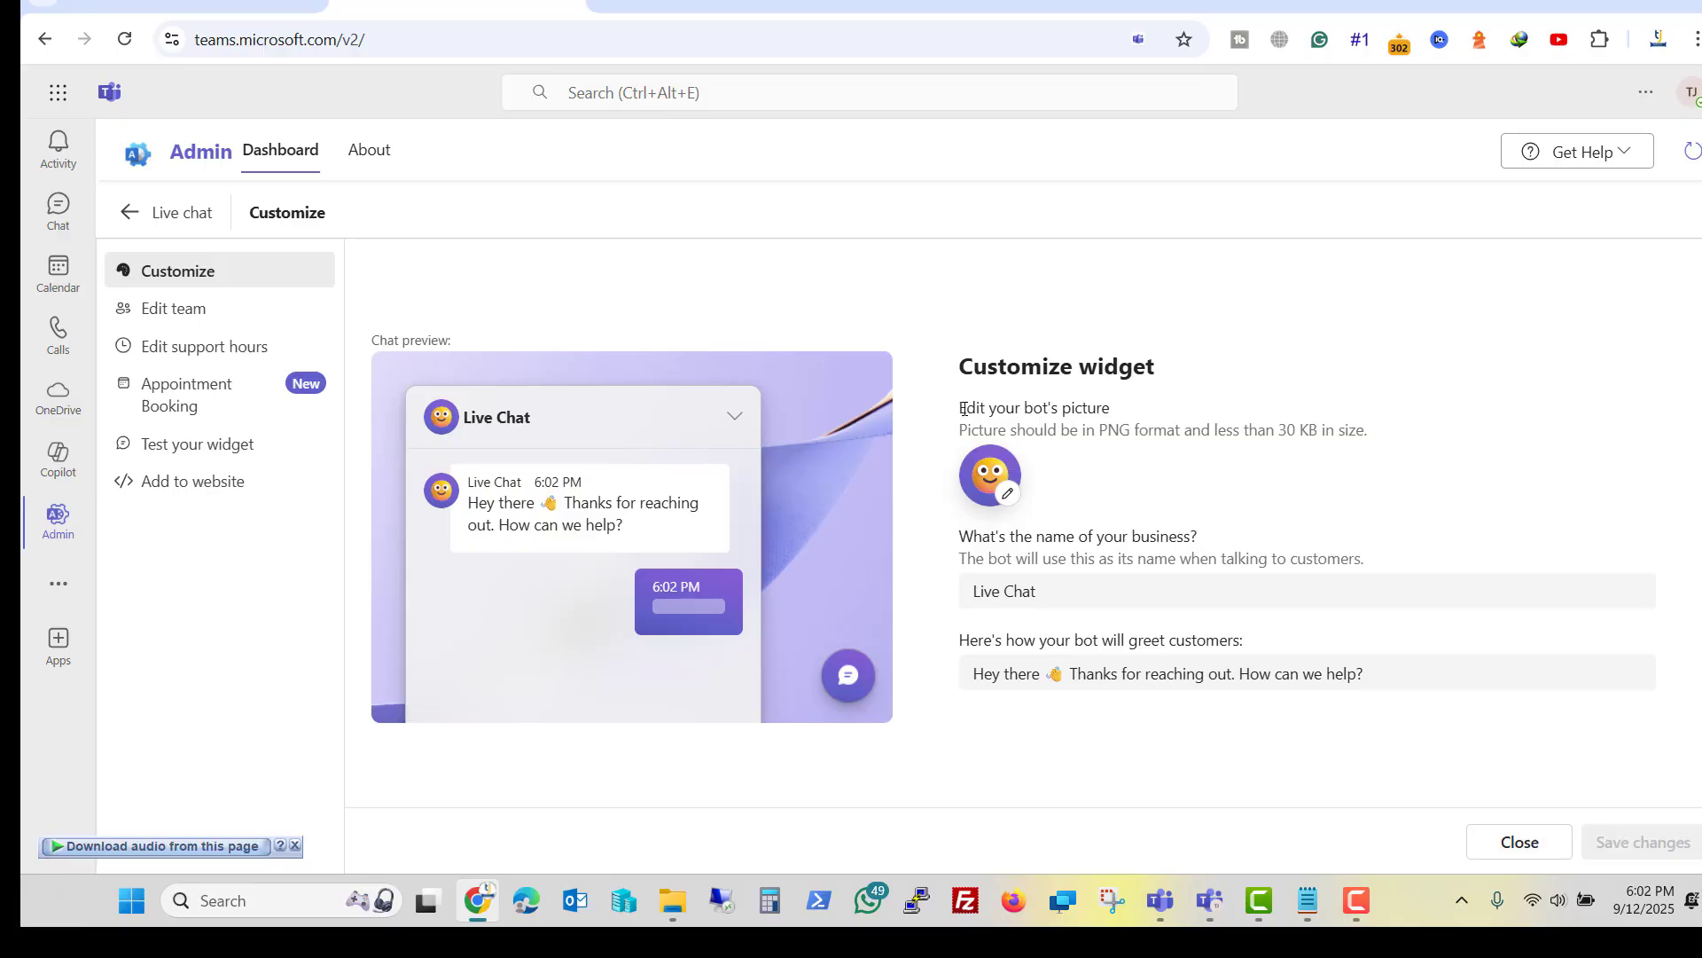
left_click_drag(1055, 591, 970, 594)
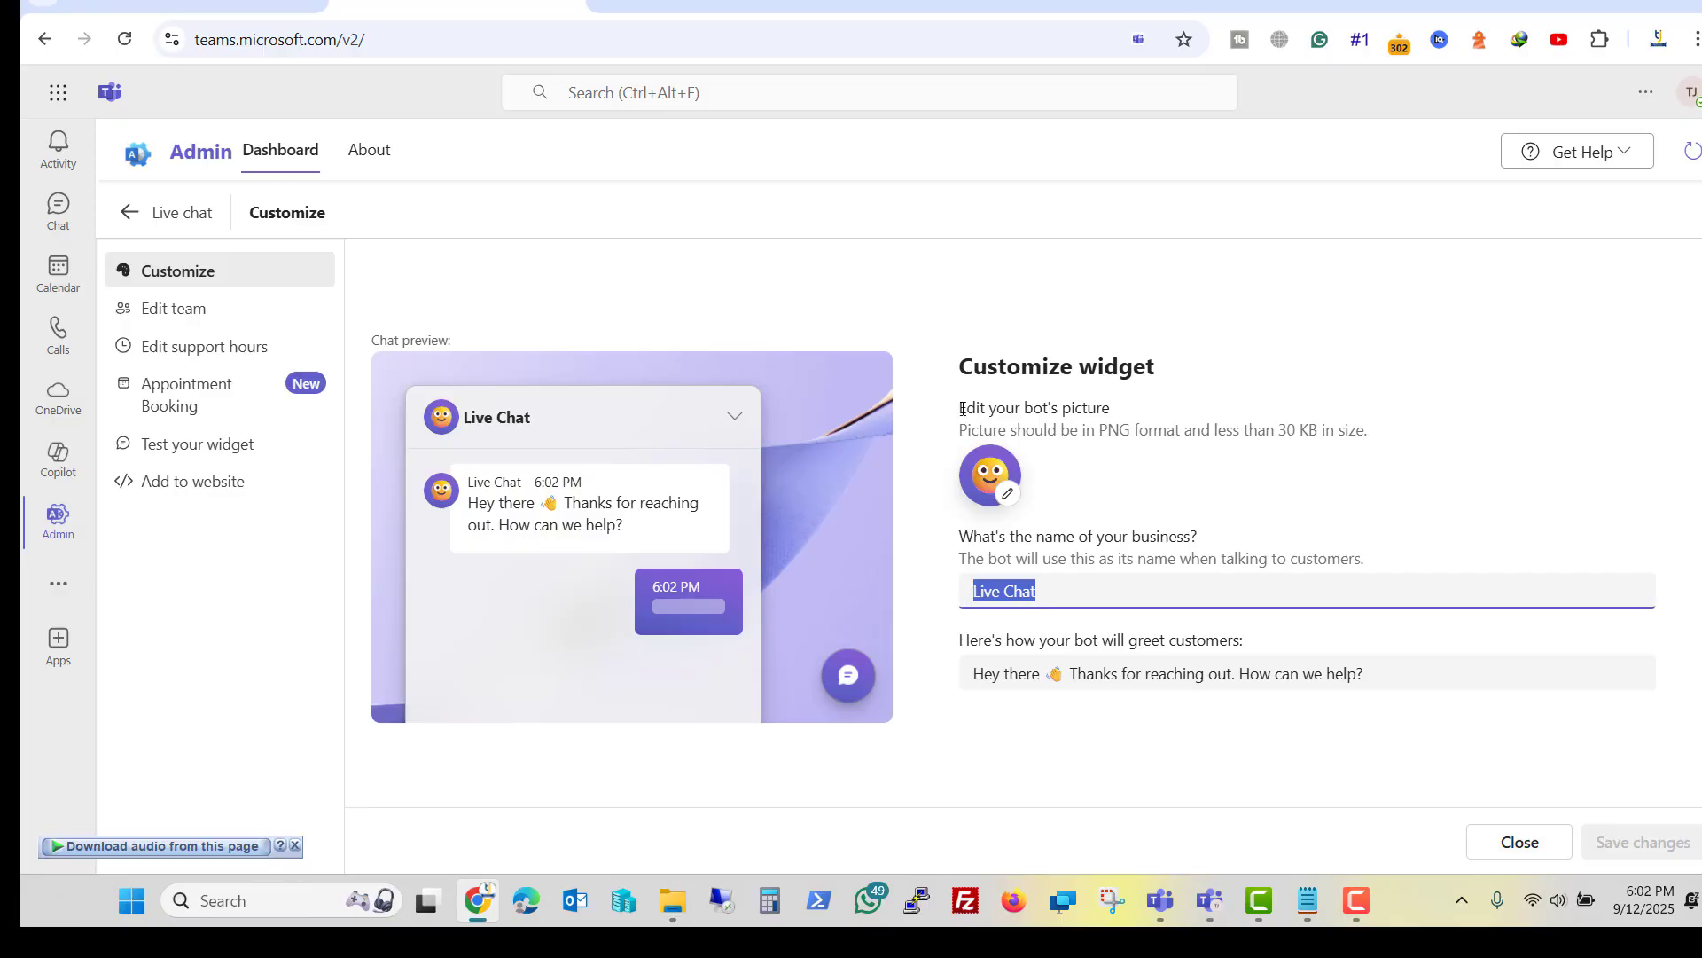
left_click_drag(964, 407, 1129, 417)
left_click(970, 634)
left_click_drag(957, 639, 1268, 646)
left_click(1026, 690)
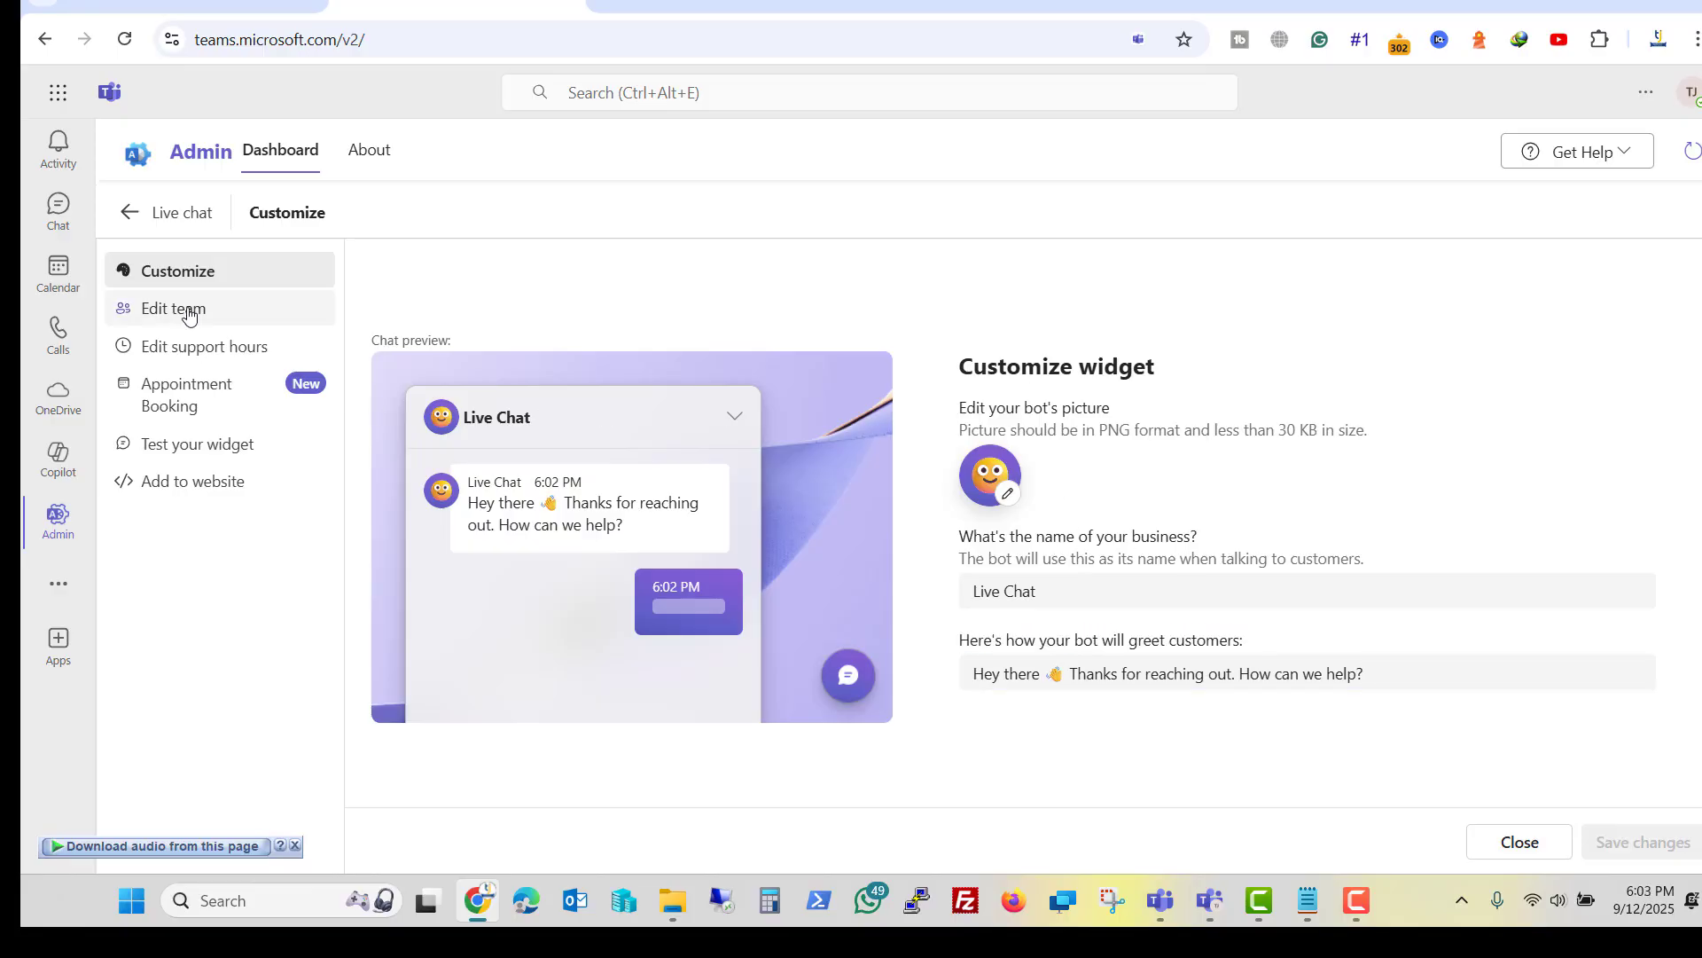
Examine the live chat team settings, including who is assigned requests and the limit on members
left_click(160, 308)
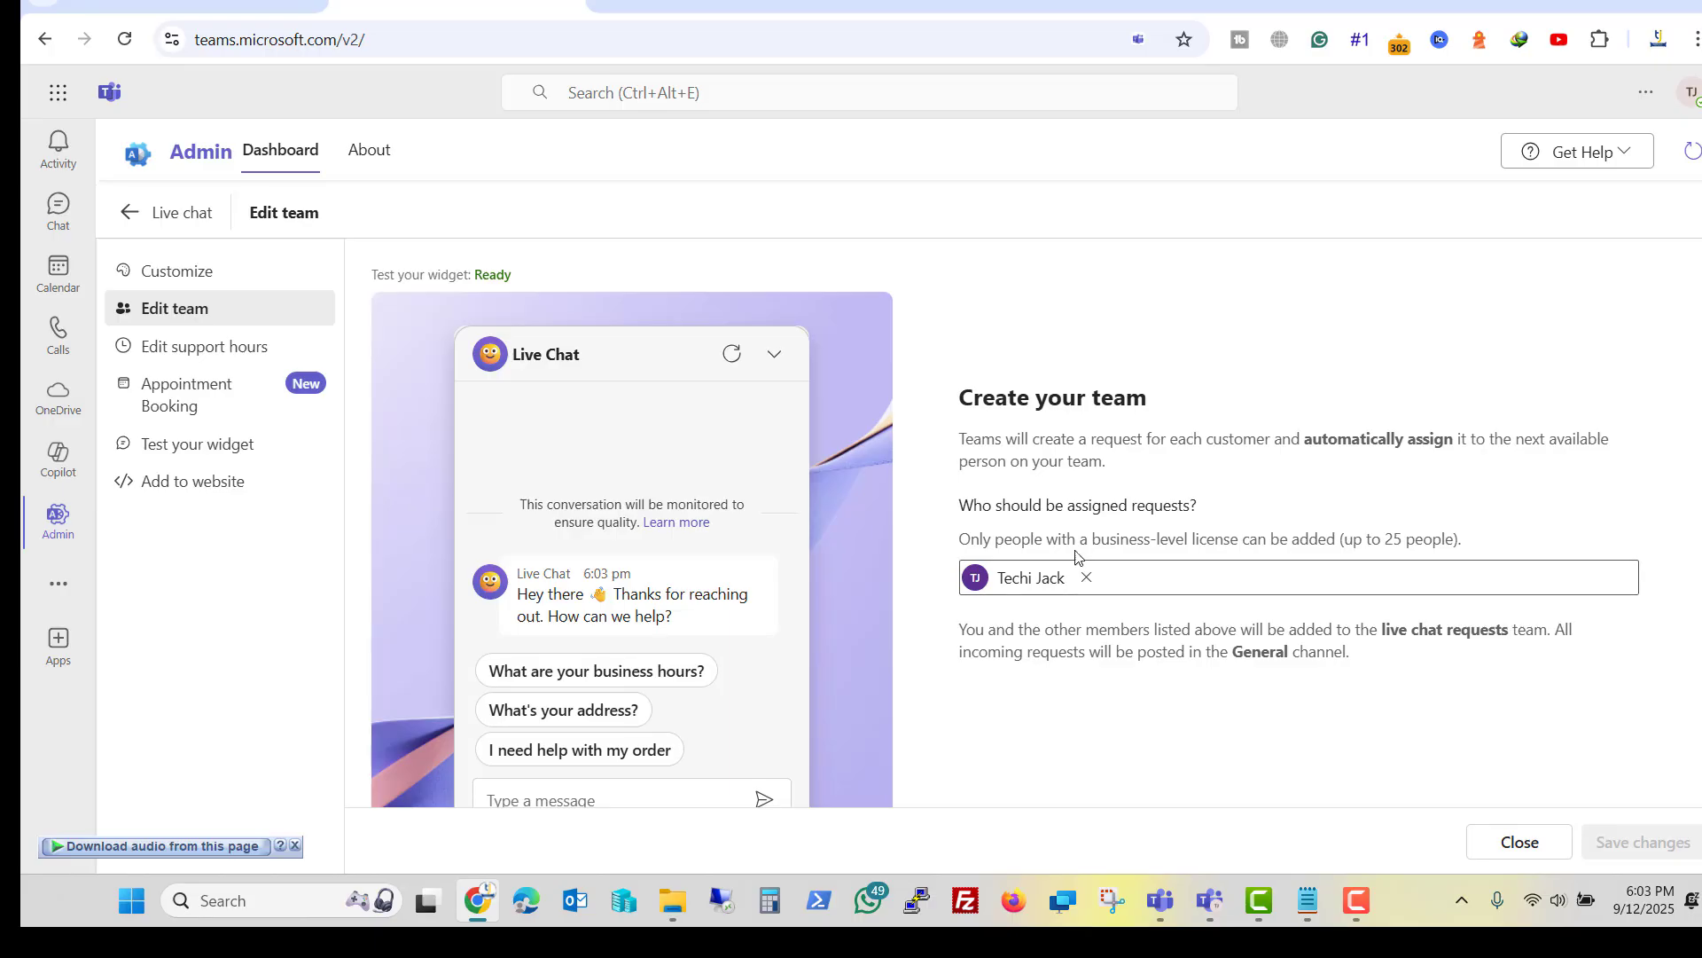
left_click_drag(1090, 539, 1454, 543)
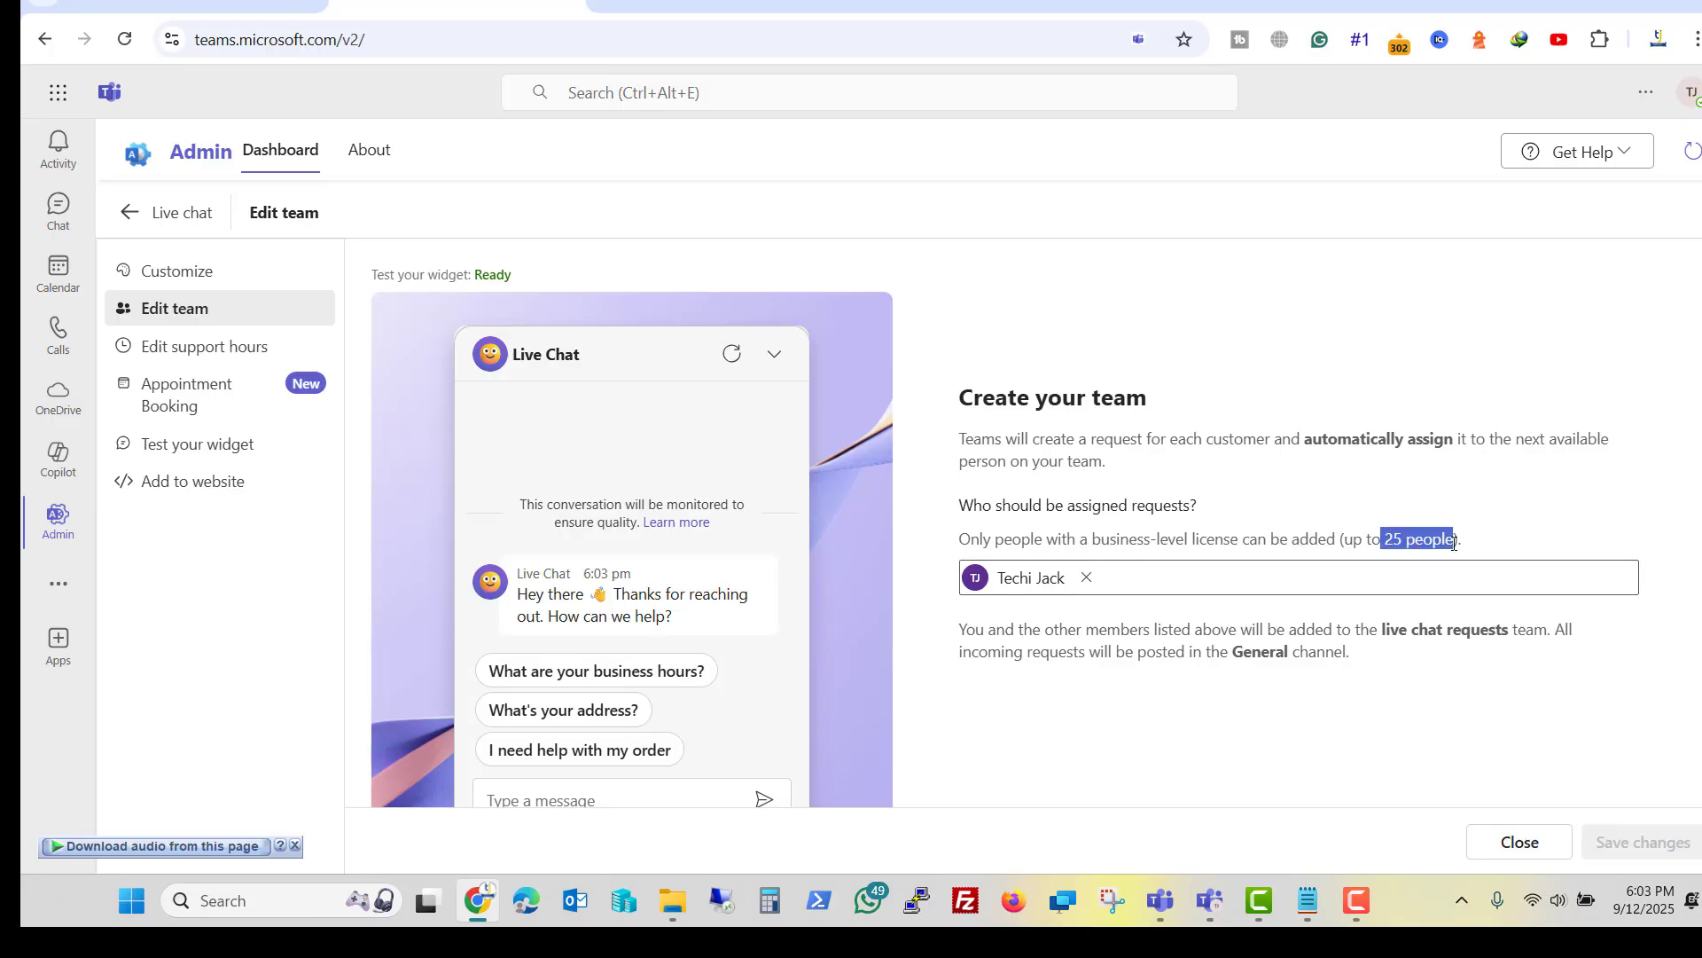
left_click(1363, 494)
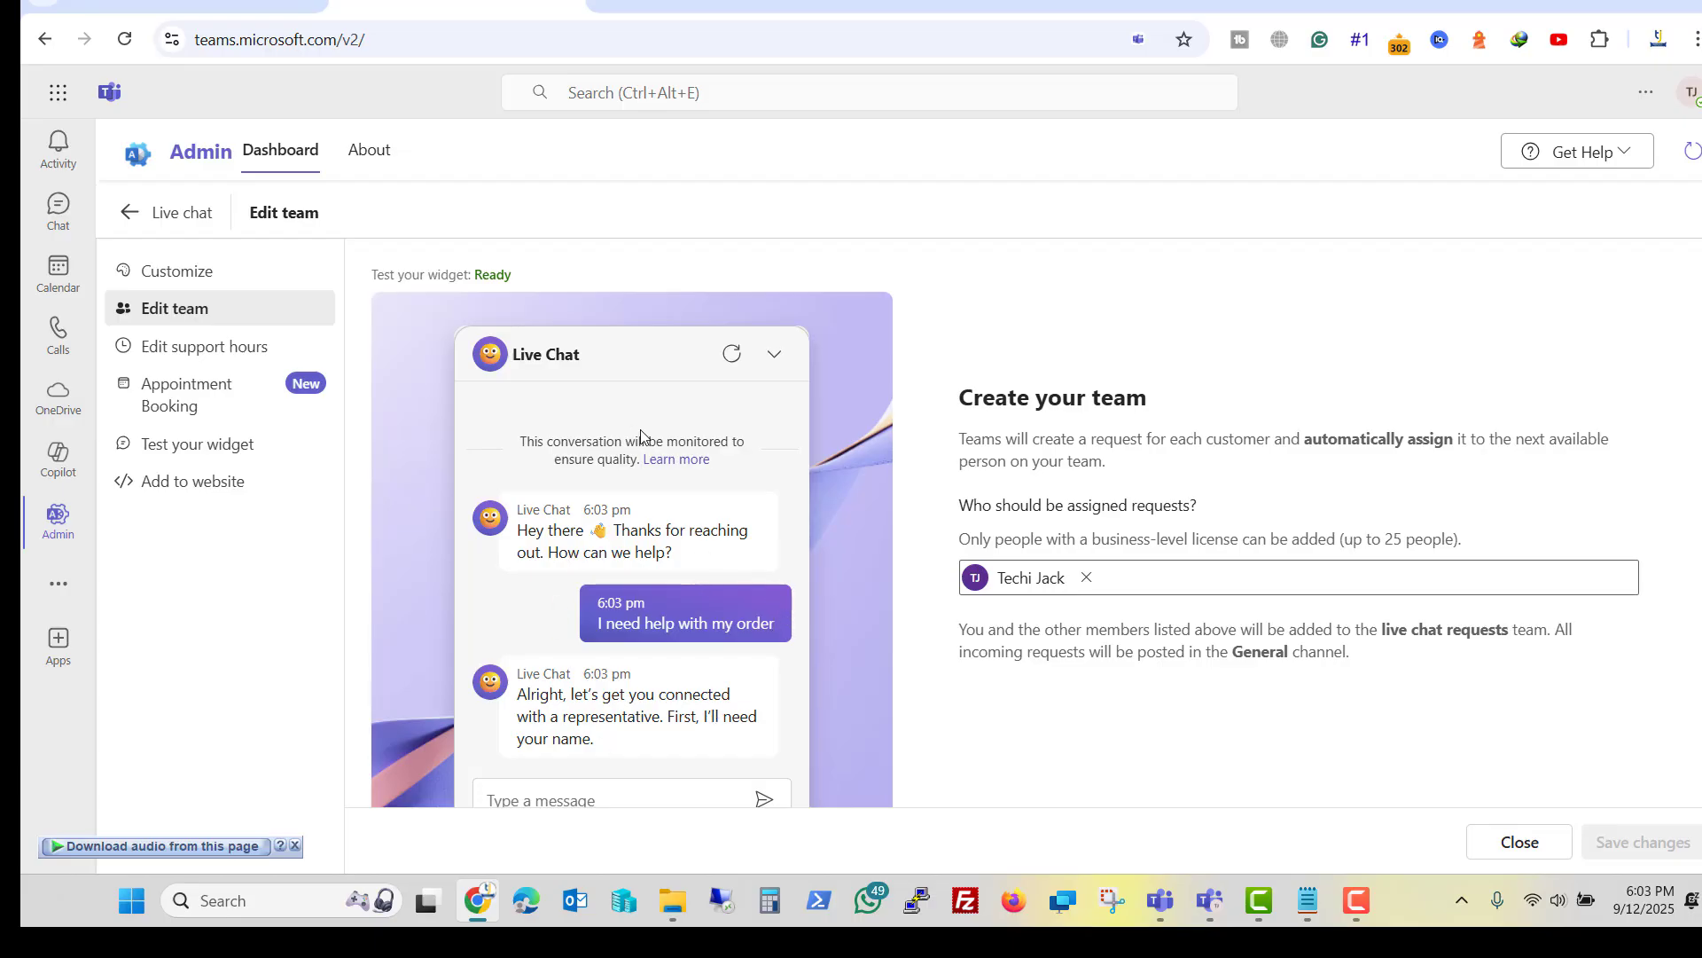
scroll(621, 587, "down", 1)
scroll(604, 587, "up", 1)
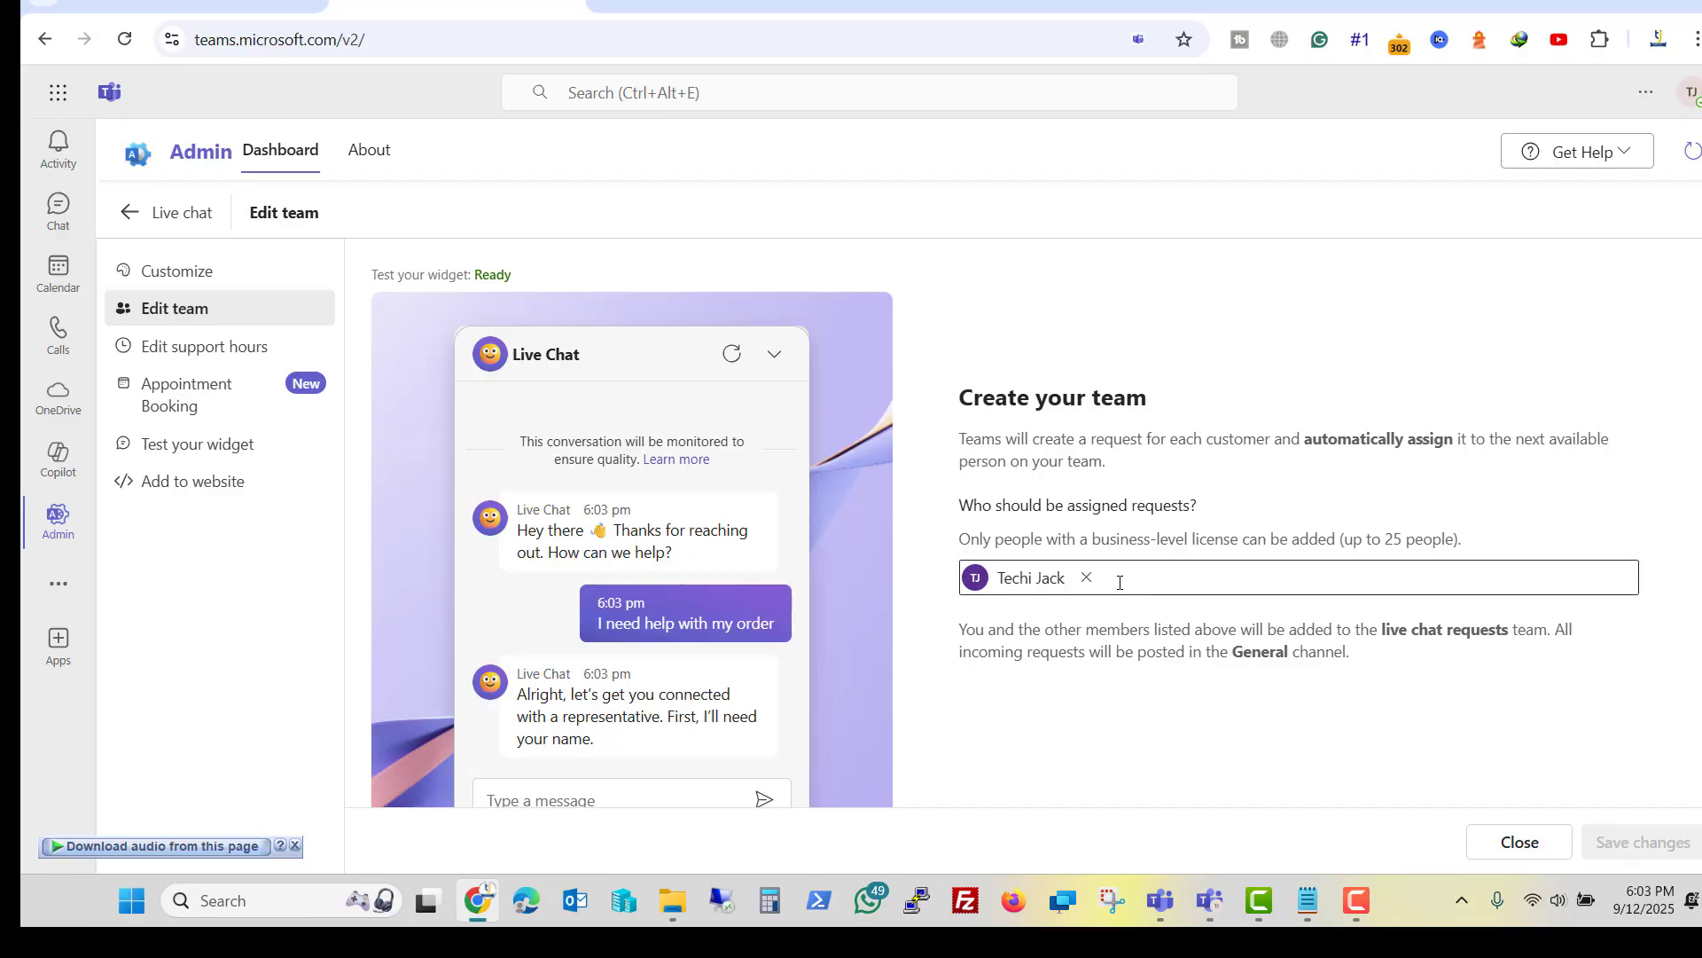
Set the support hours from 8:00 AM to 8:00 PM, check the out-of-office message and save the changes
left_click(195, 352)
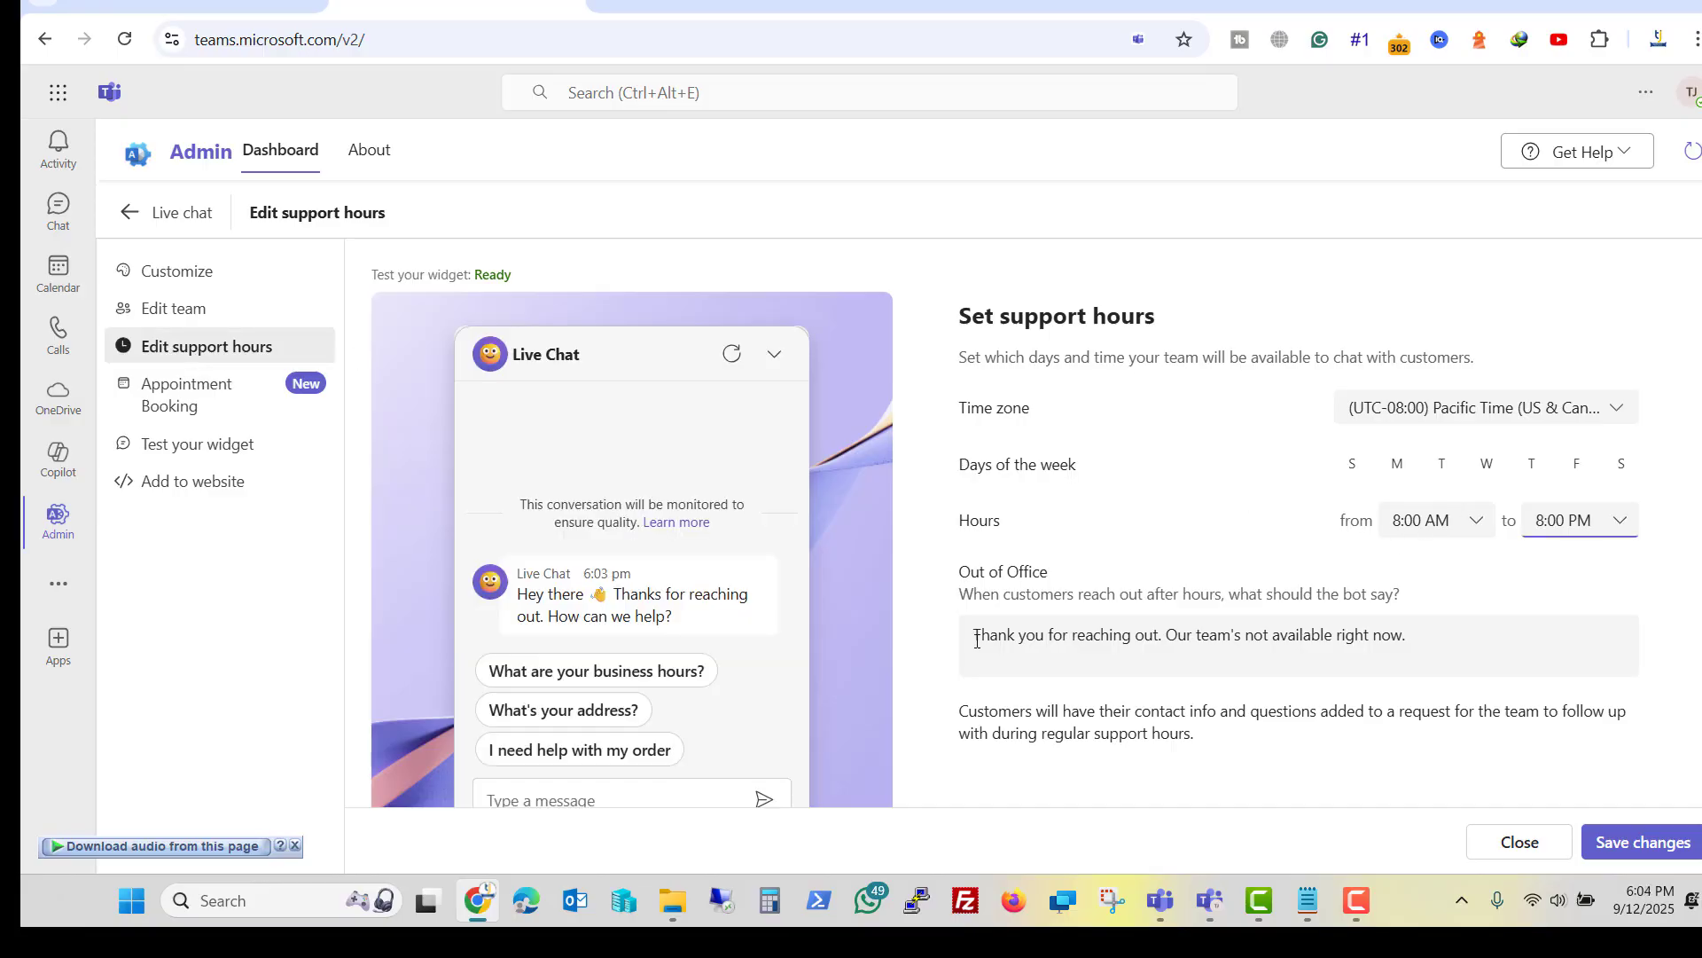
left_click_drag(977, 638, 1408, 655)
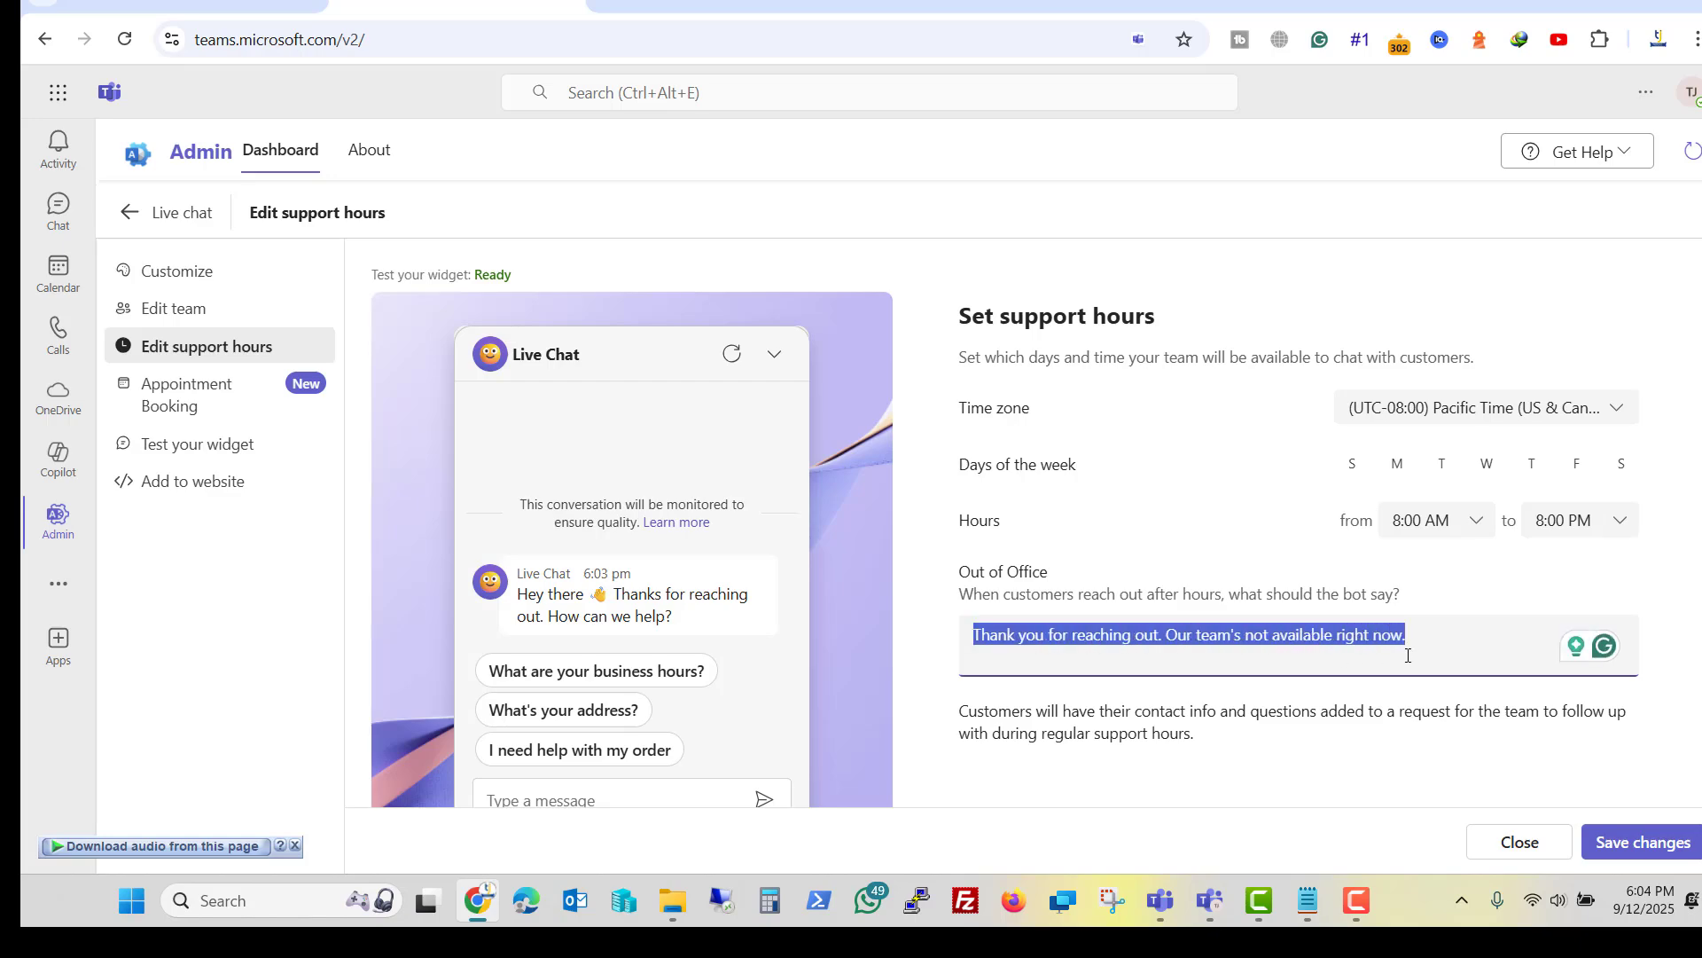
left_click(1236, 750)
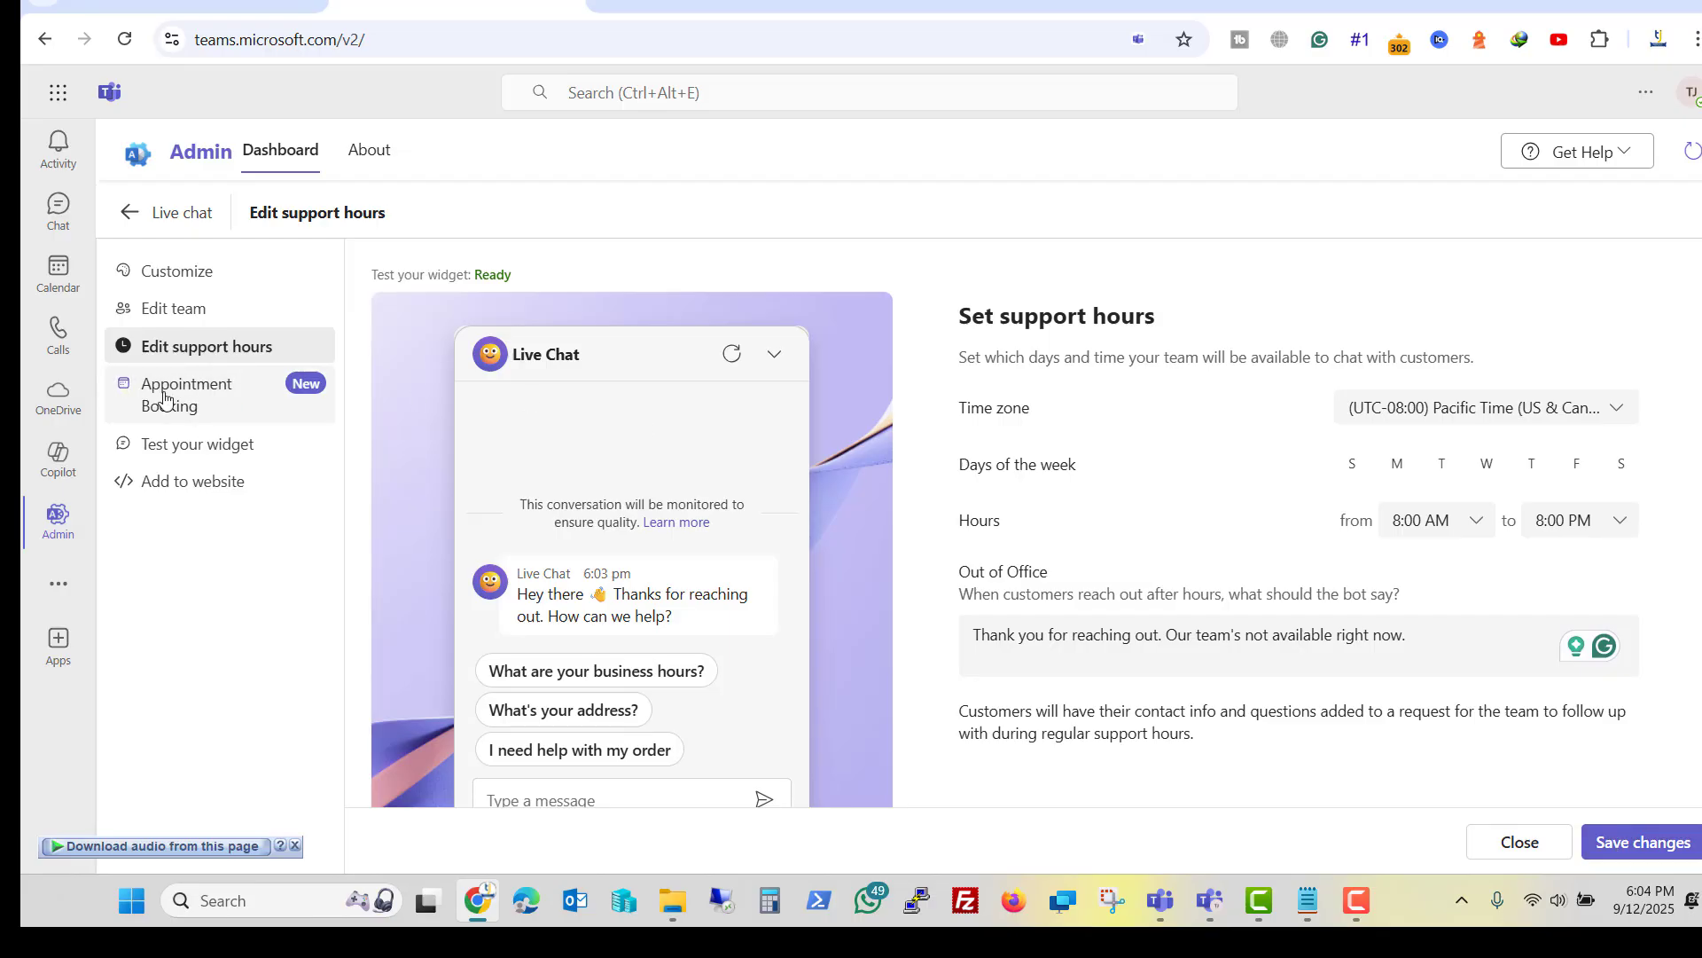
left_click(1664, 834)
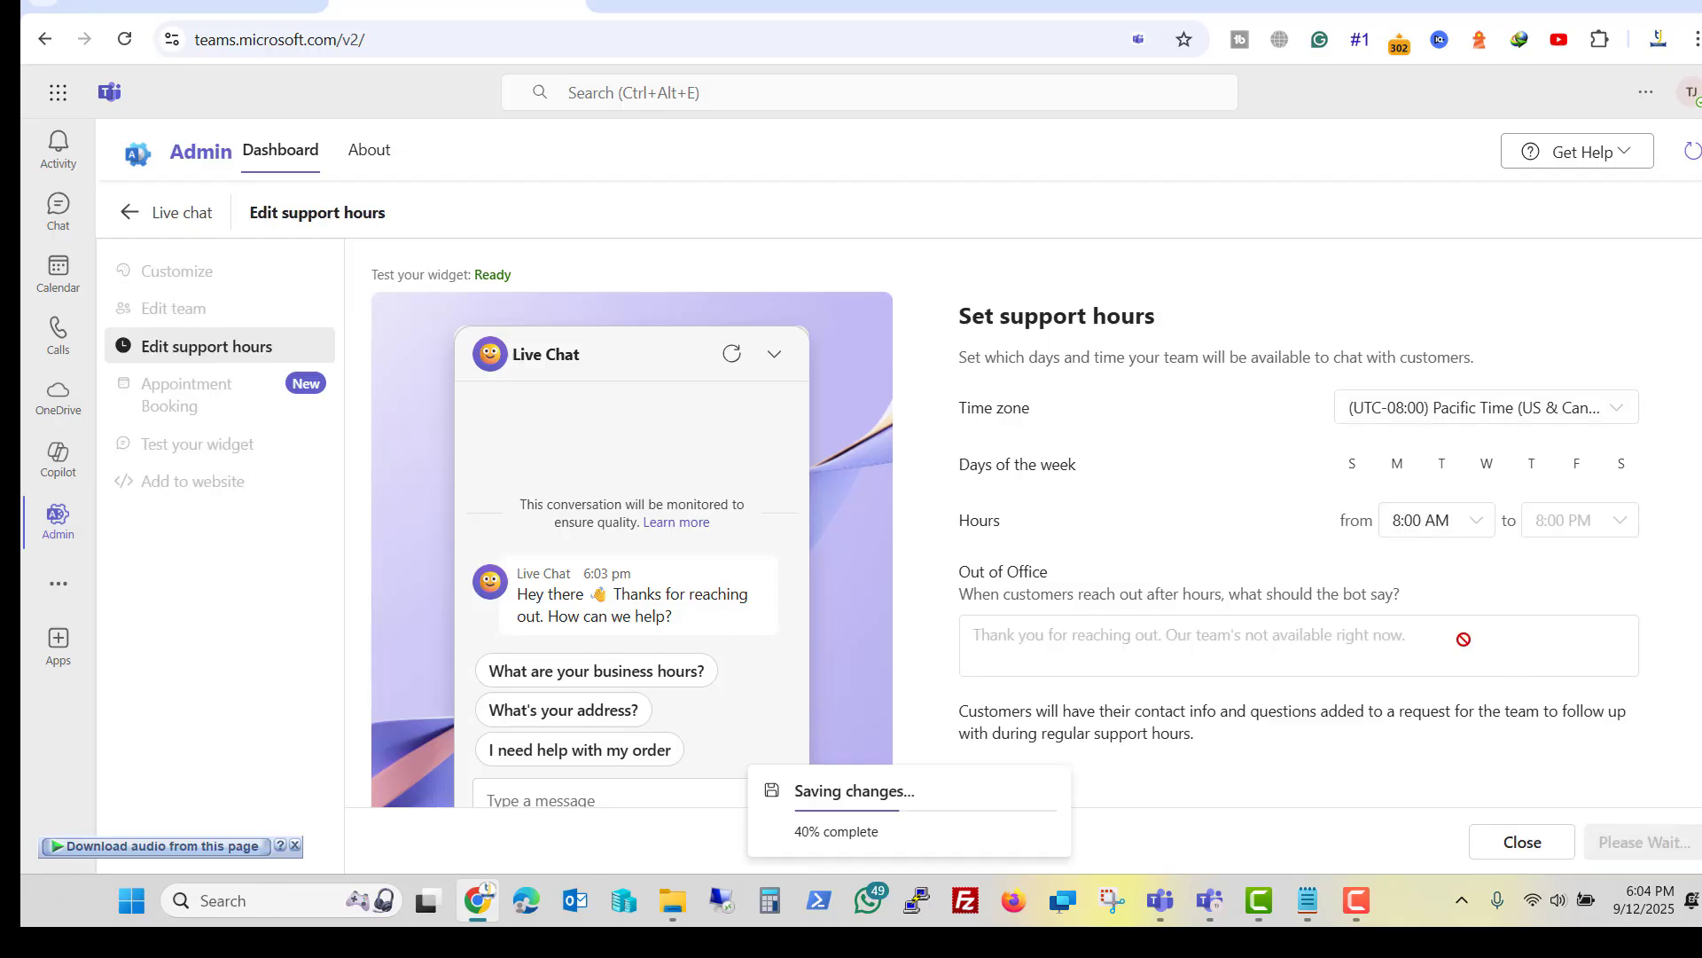
Enable appointment booking for the live chat widget, keep it set to Yes, and return to the live chat overview
left_click(177, 401)
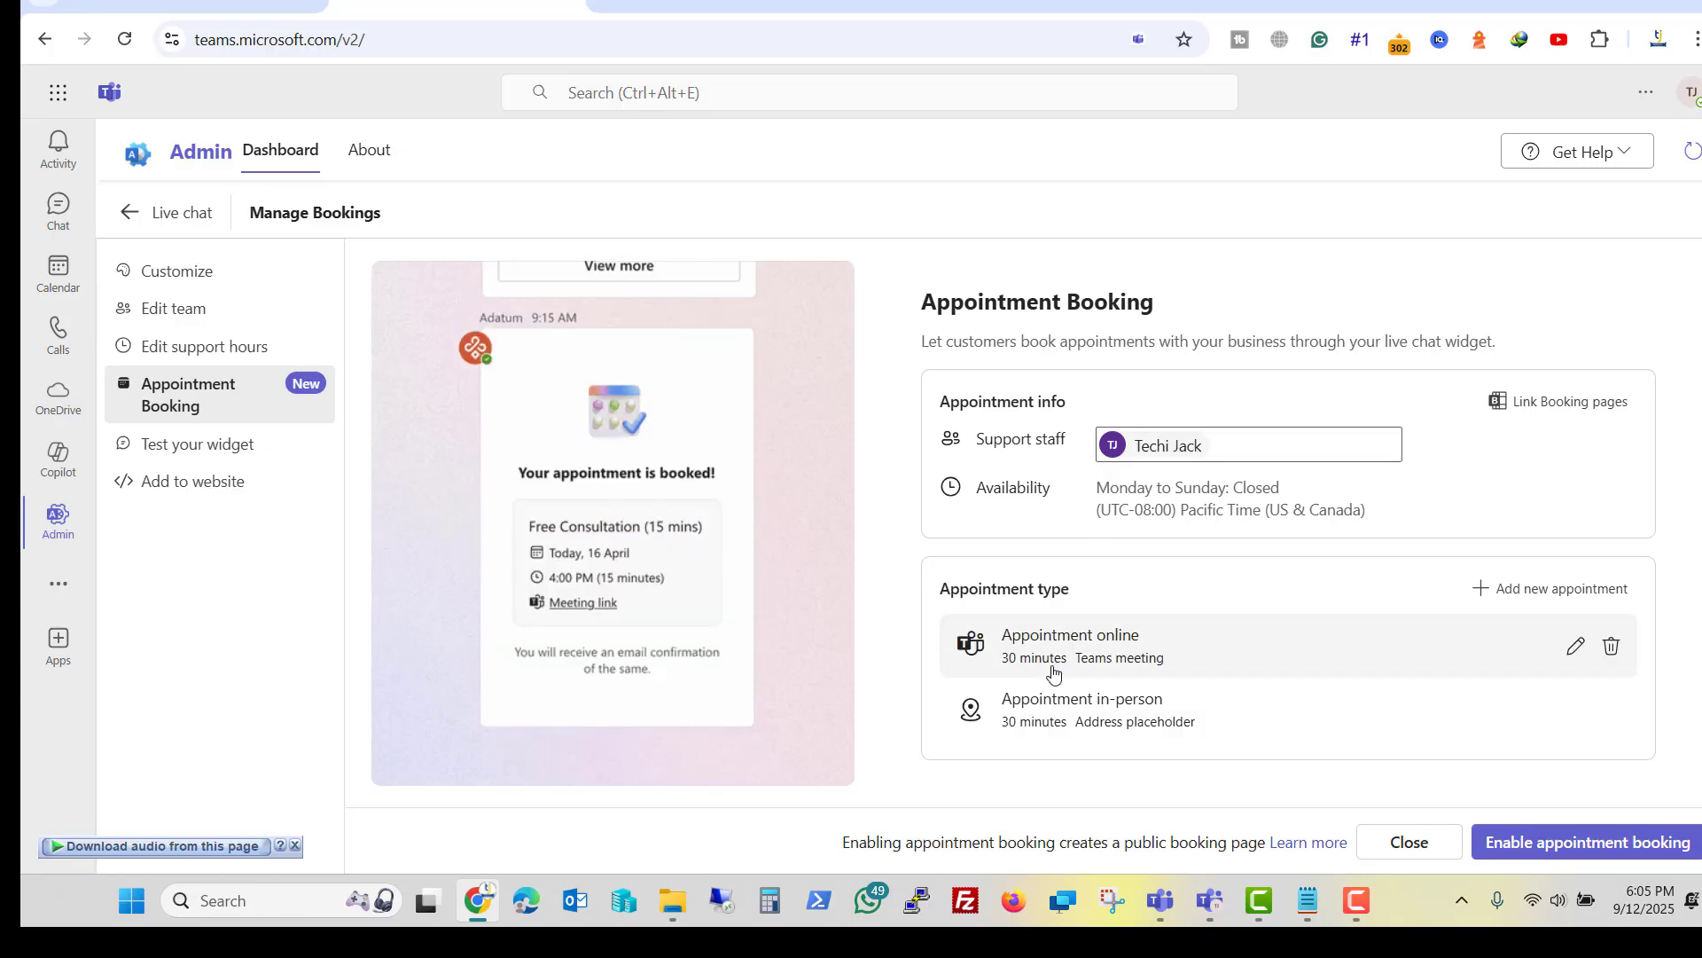
left_click(1596, 851)
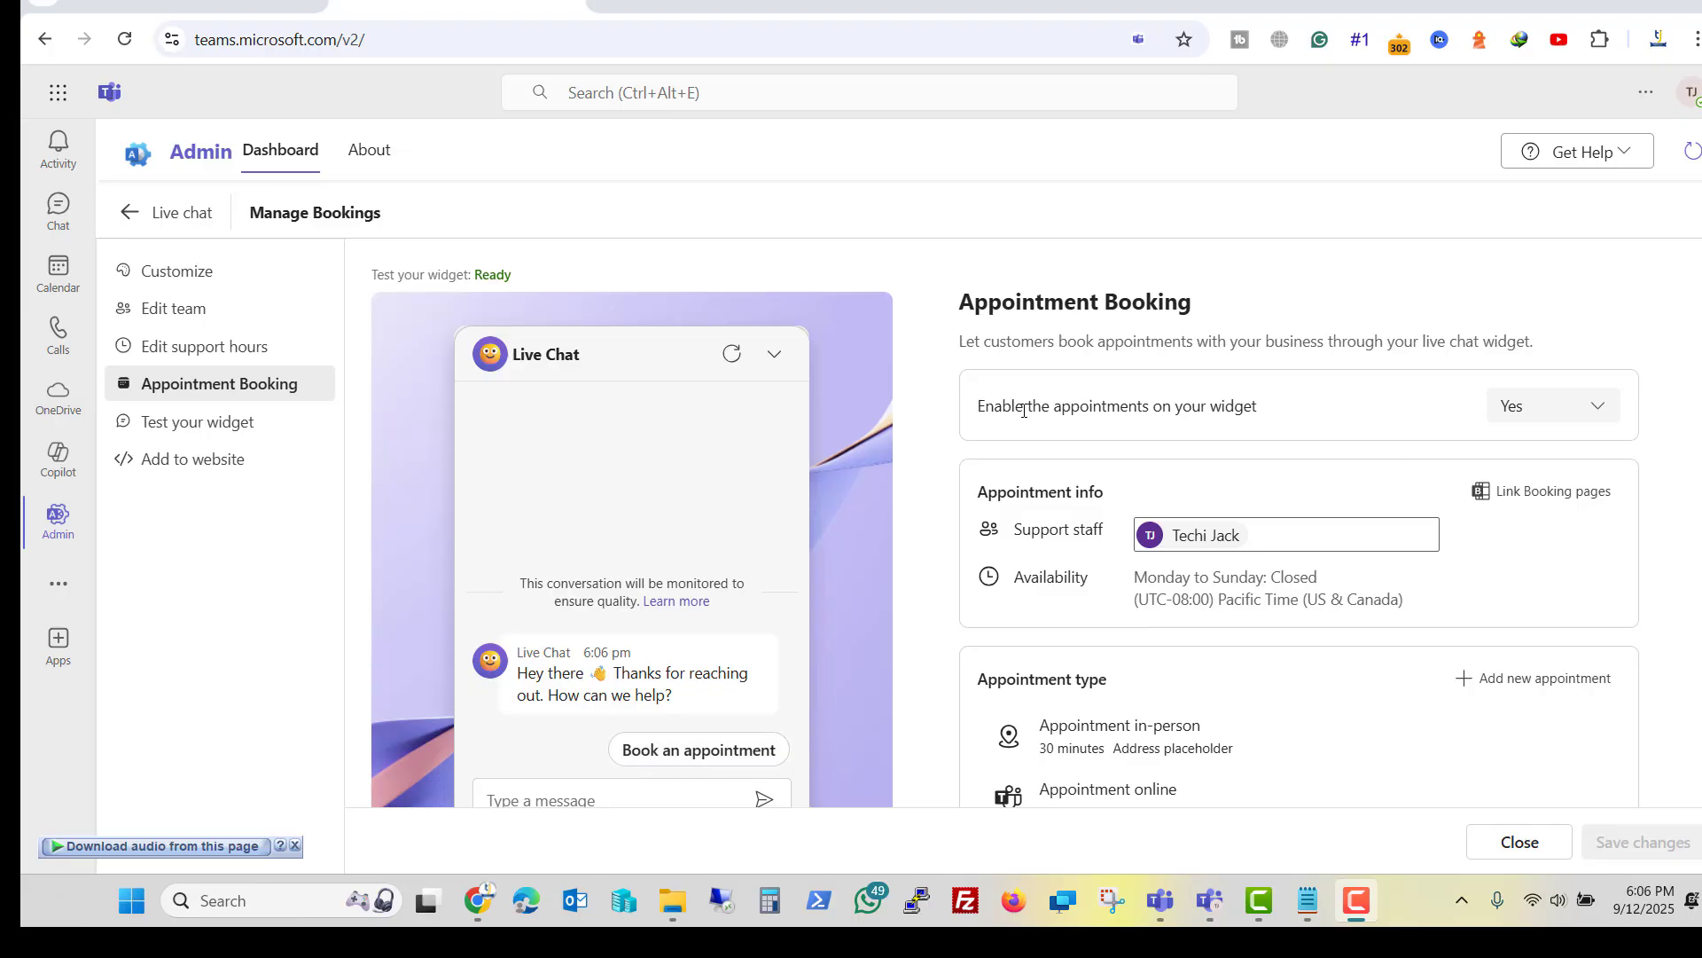
left_click(1575, 410)
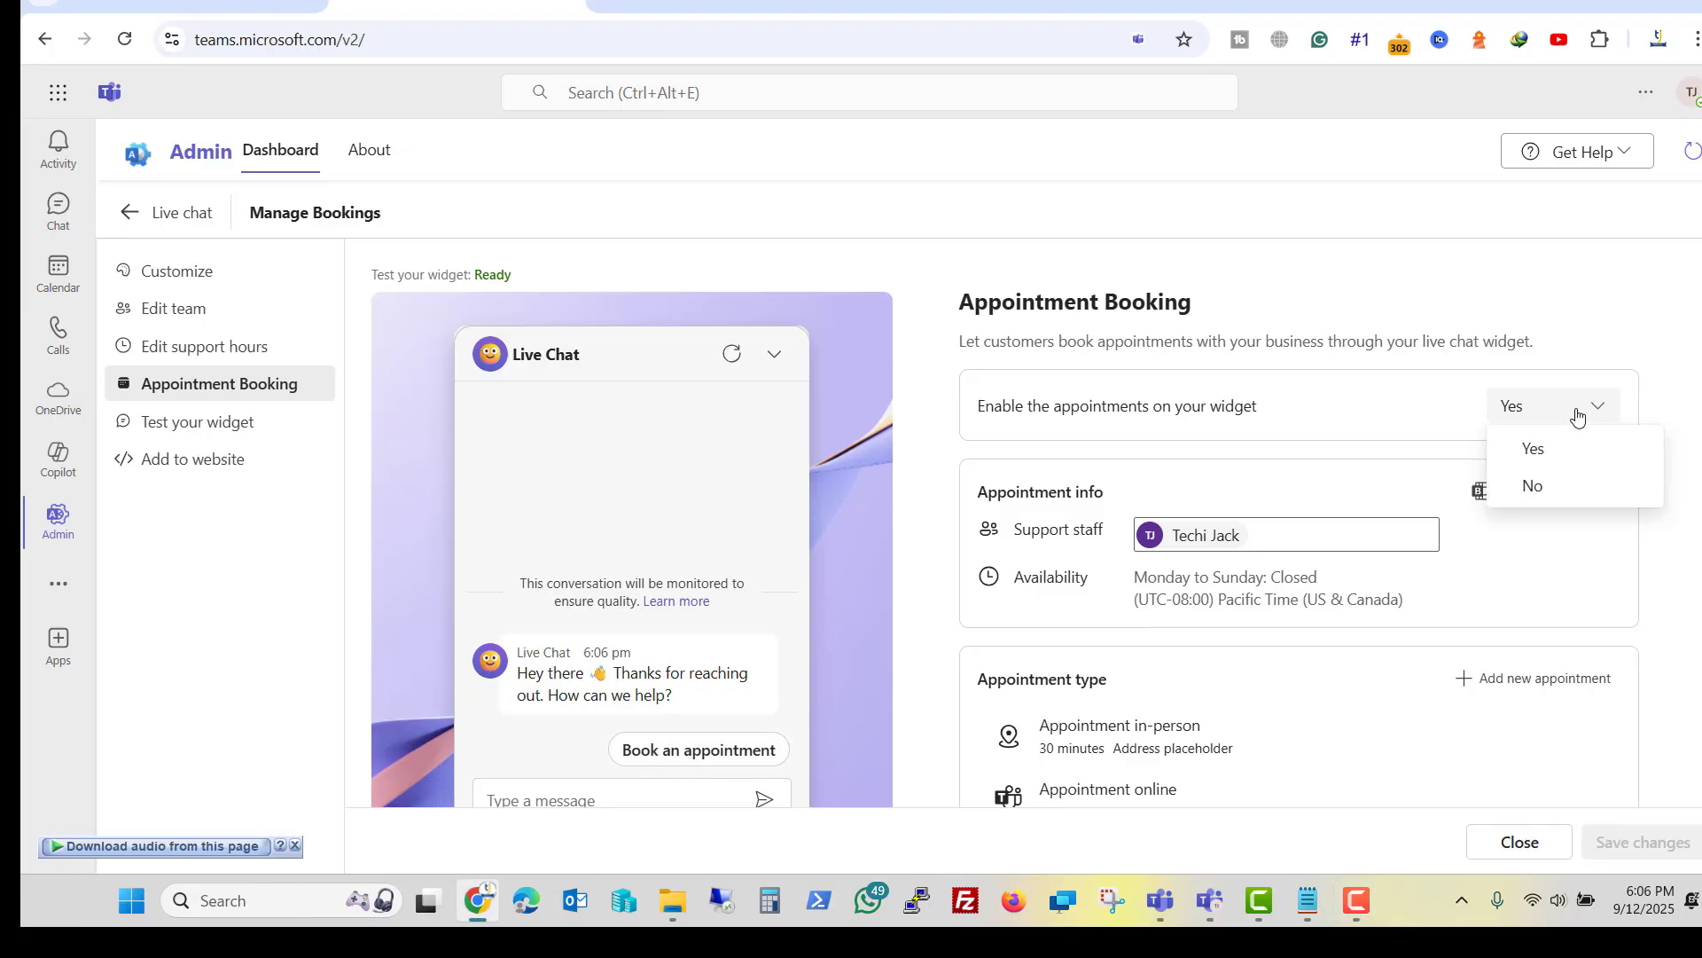
left_click(1292, 416)
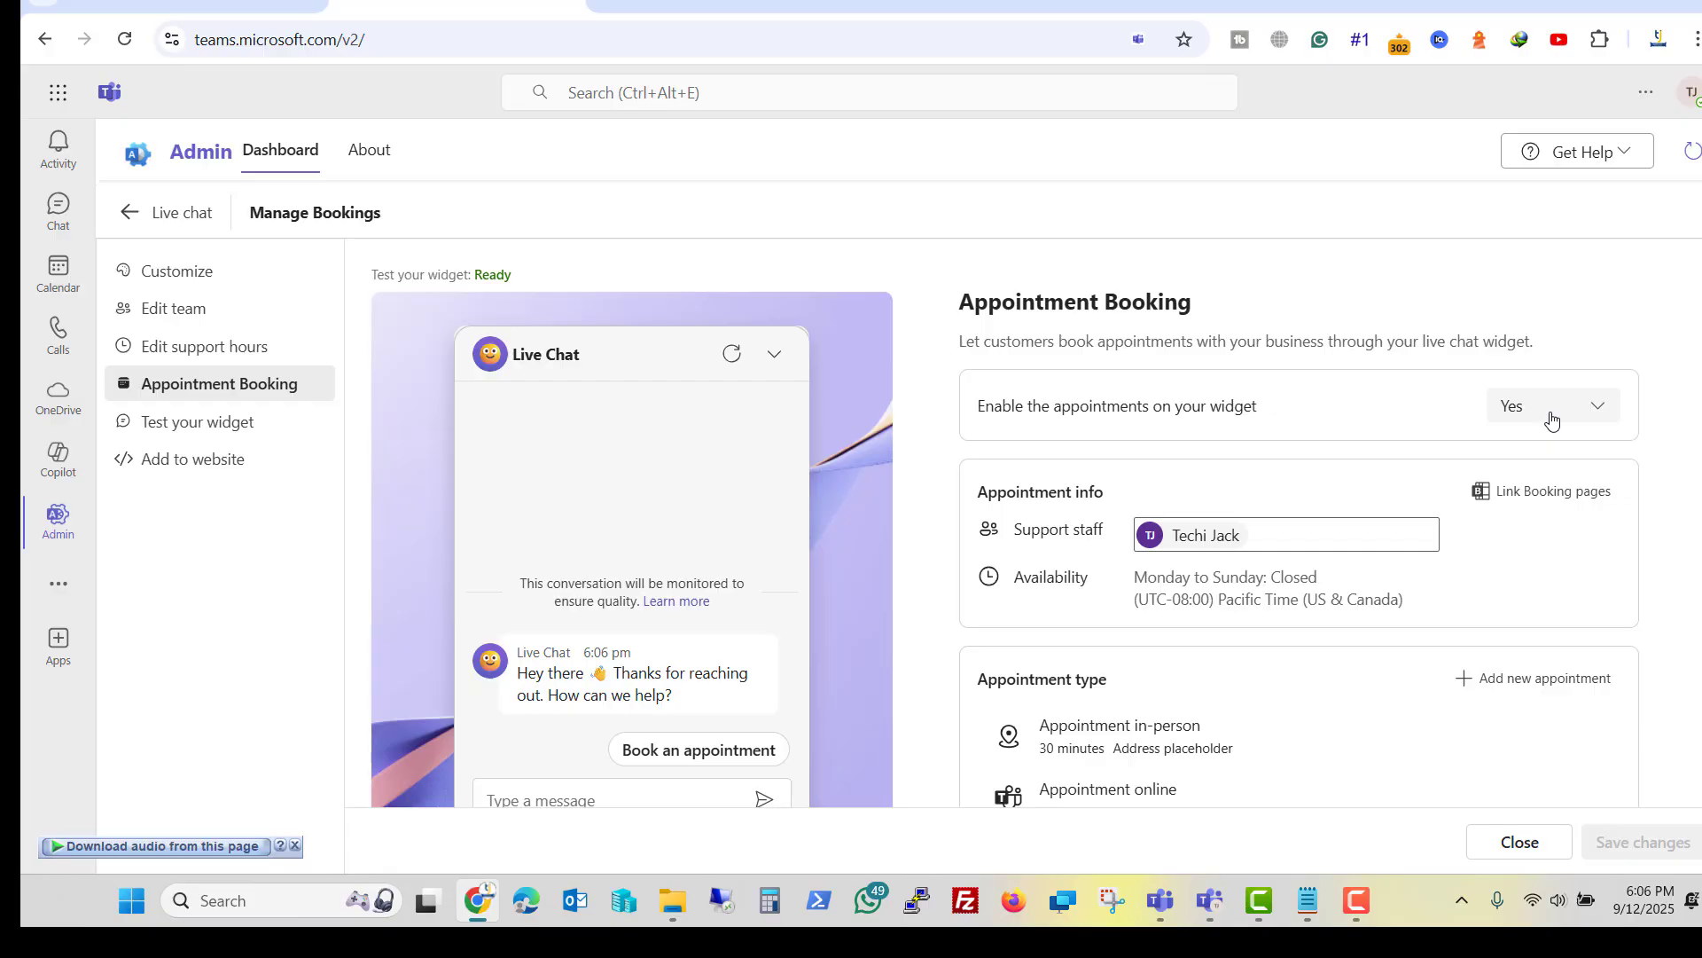
left_click(1520, 841)
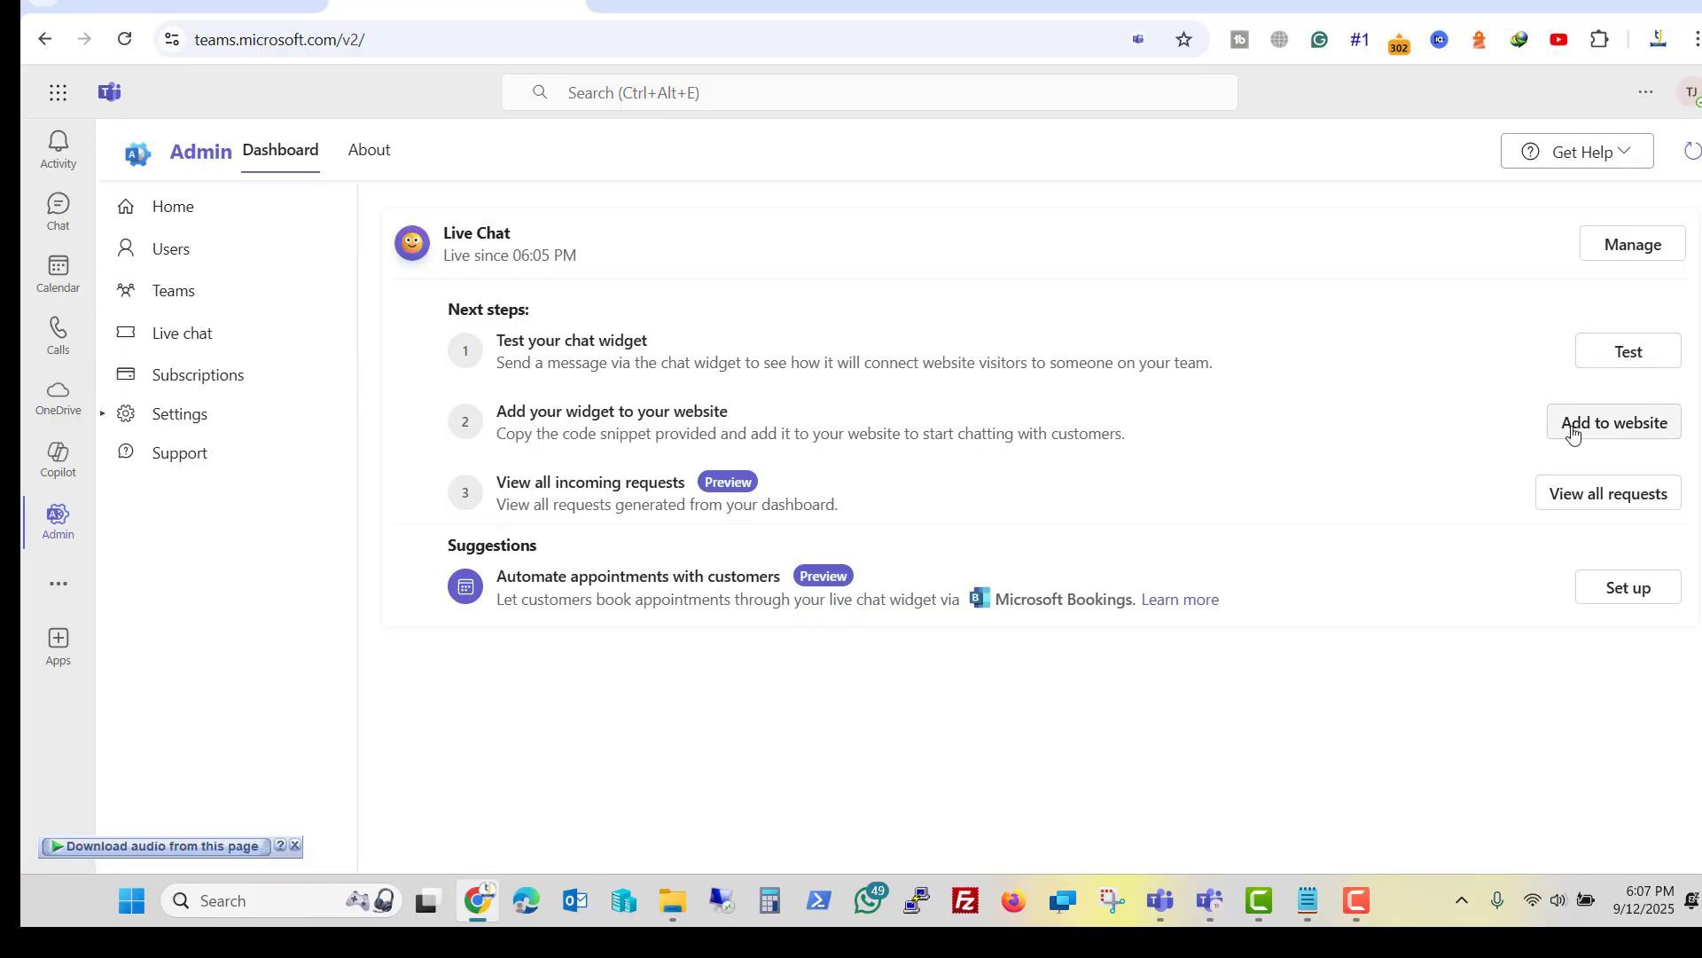
Test the chat widget with the message "hi" and examine the incoming customer request in Teams chat
left_click(1630, 353)
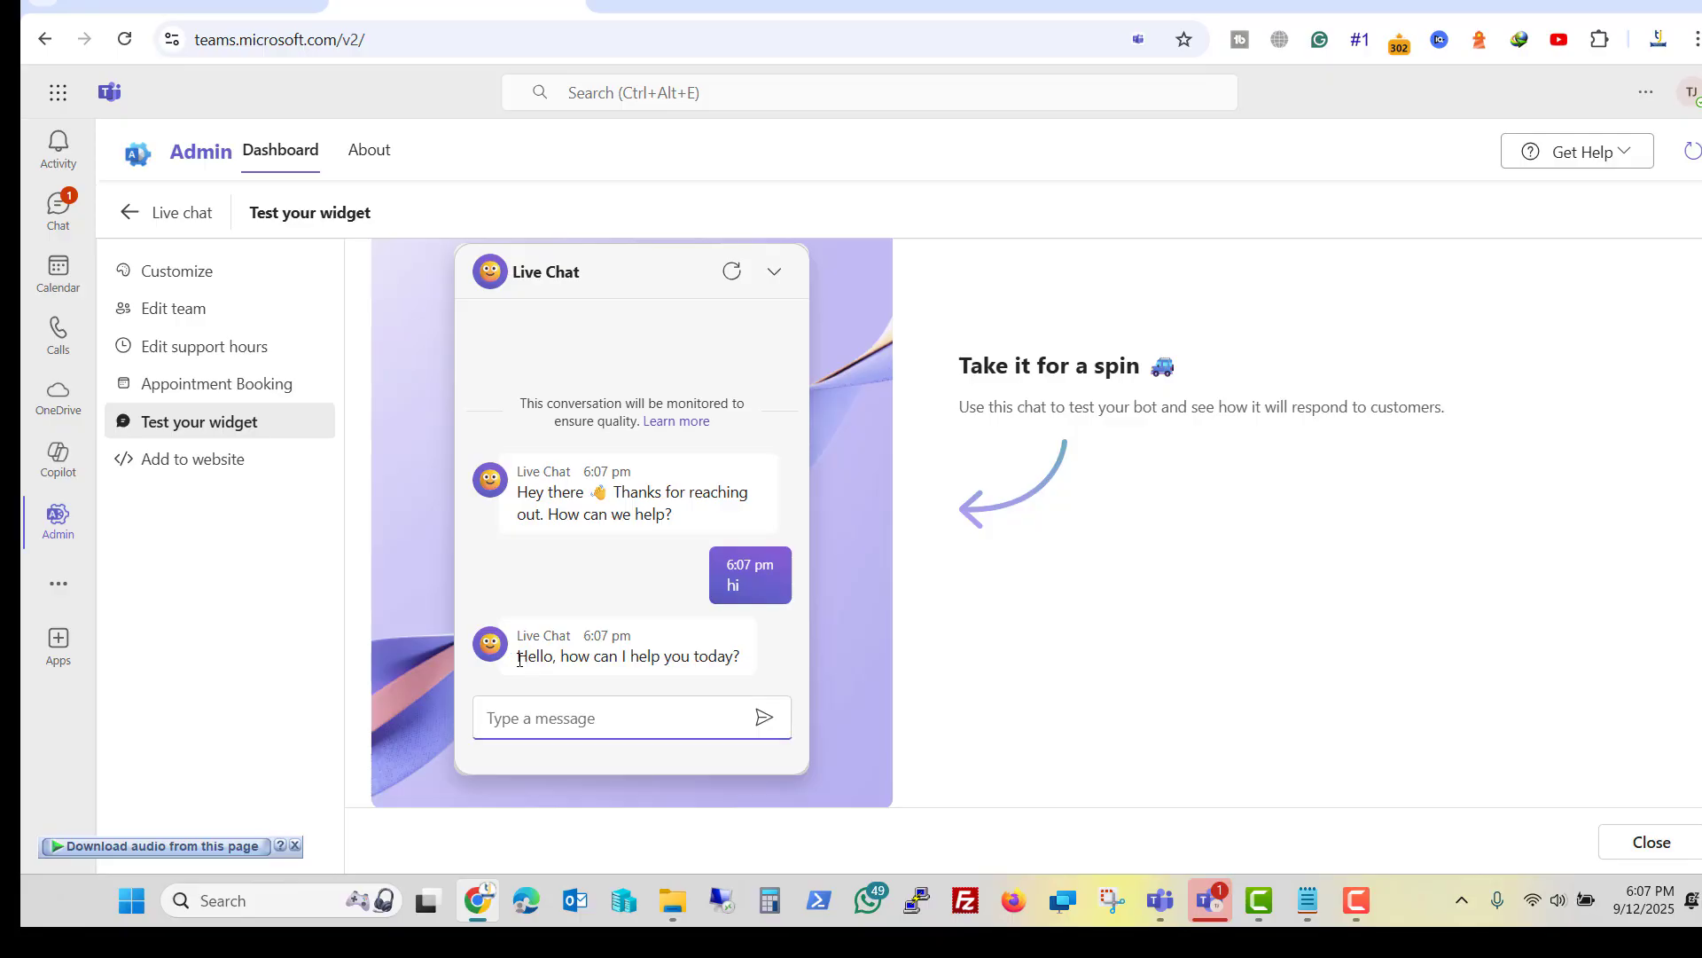
left_click_drag(734, 656, 693, 542)
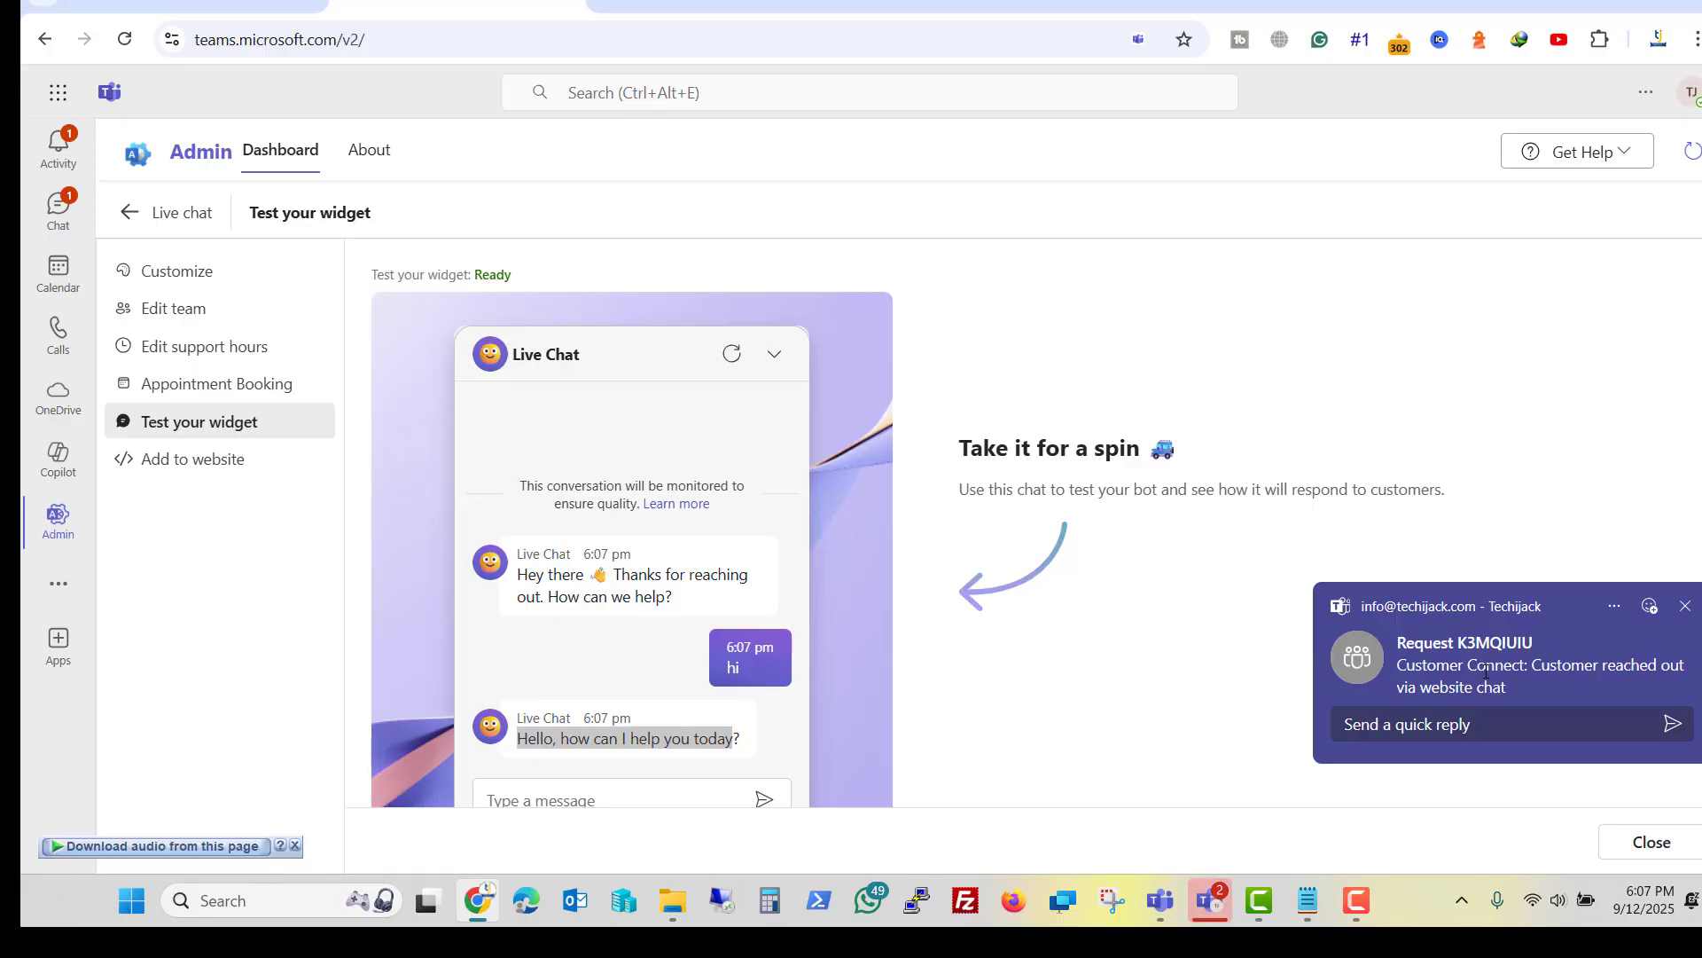
left_click(1486, 671)
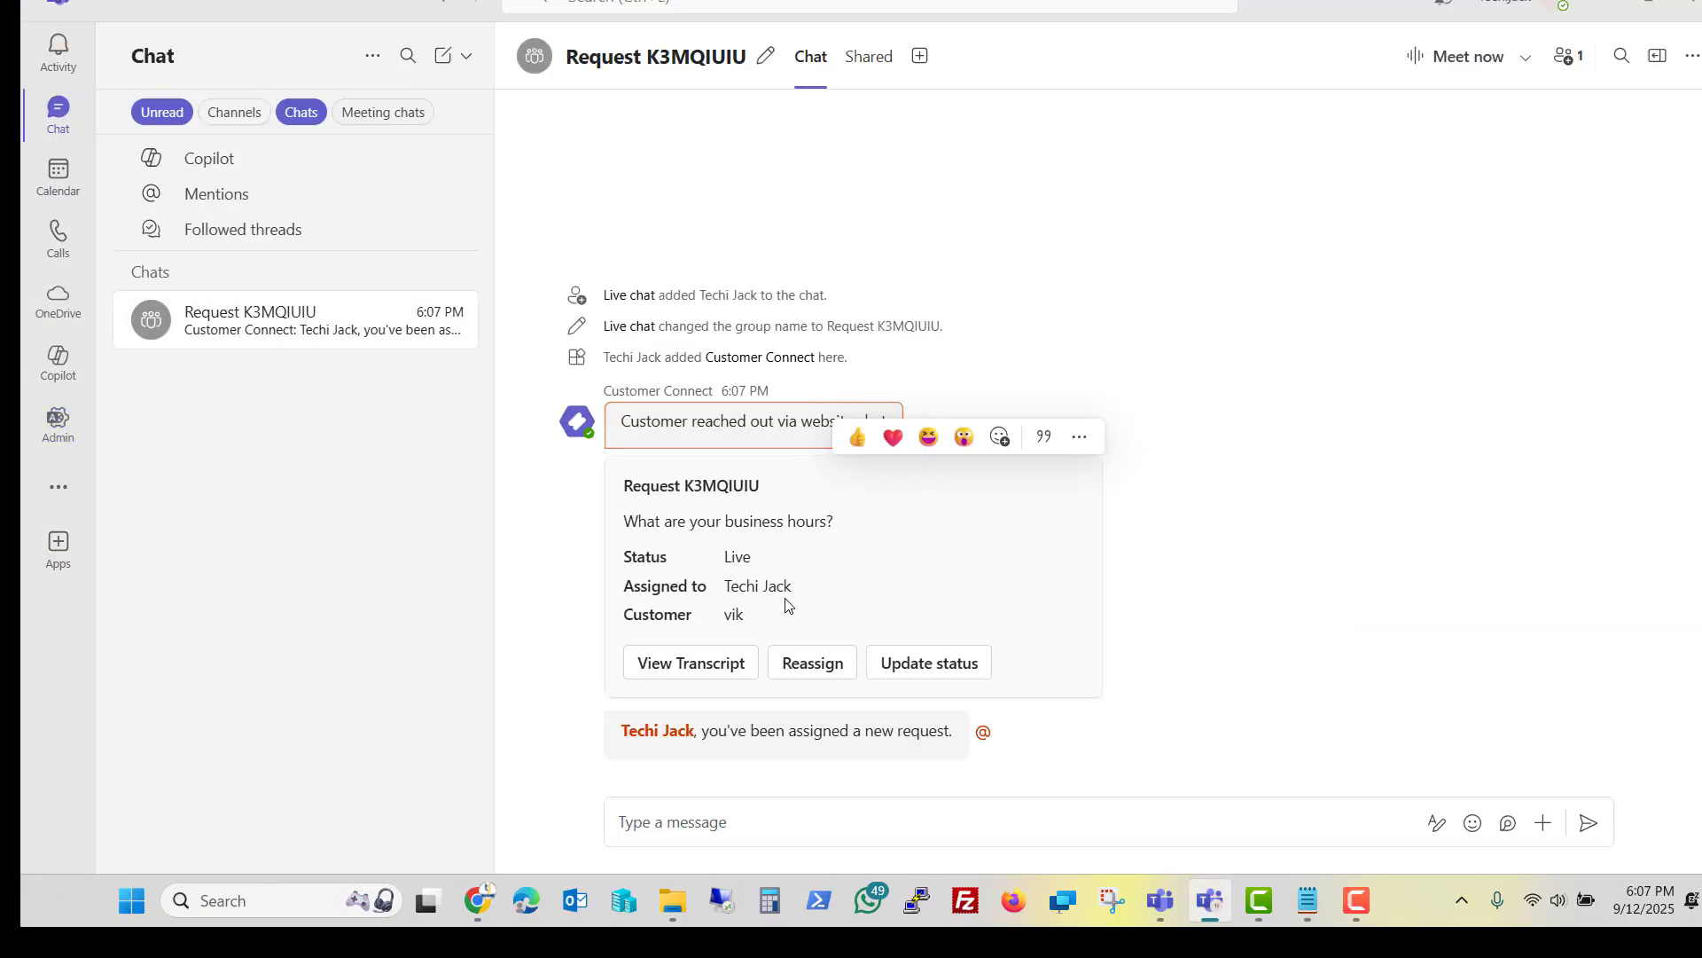
triple_click(853, 529)
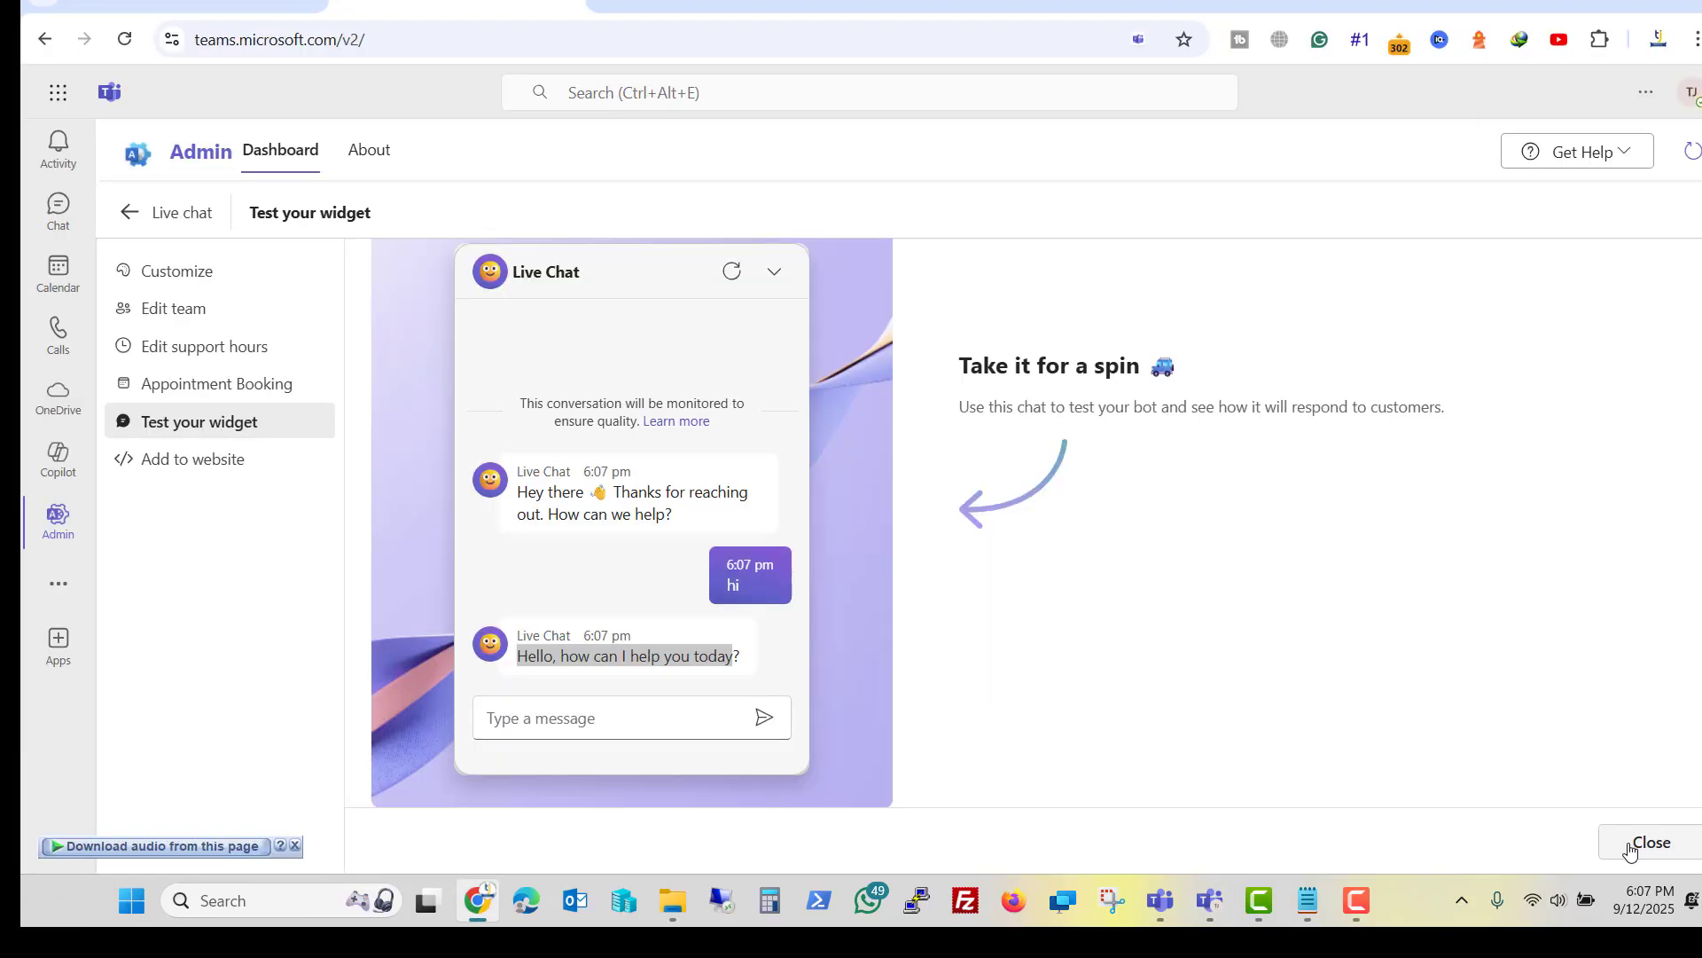
left_click(1632, 846)
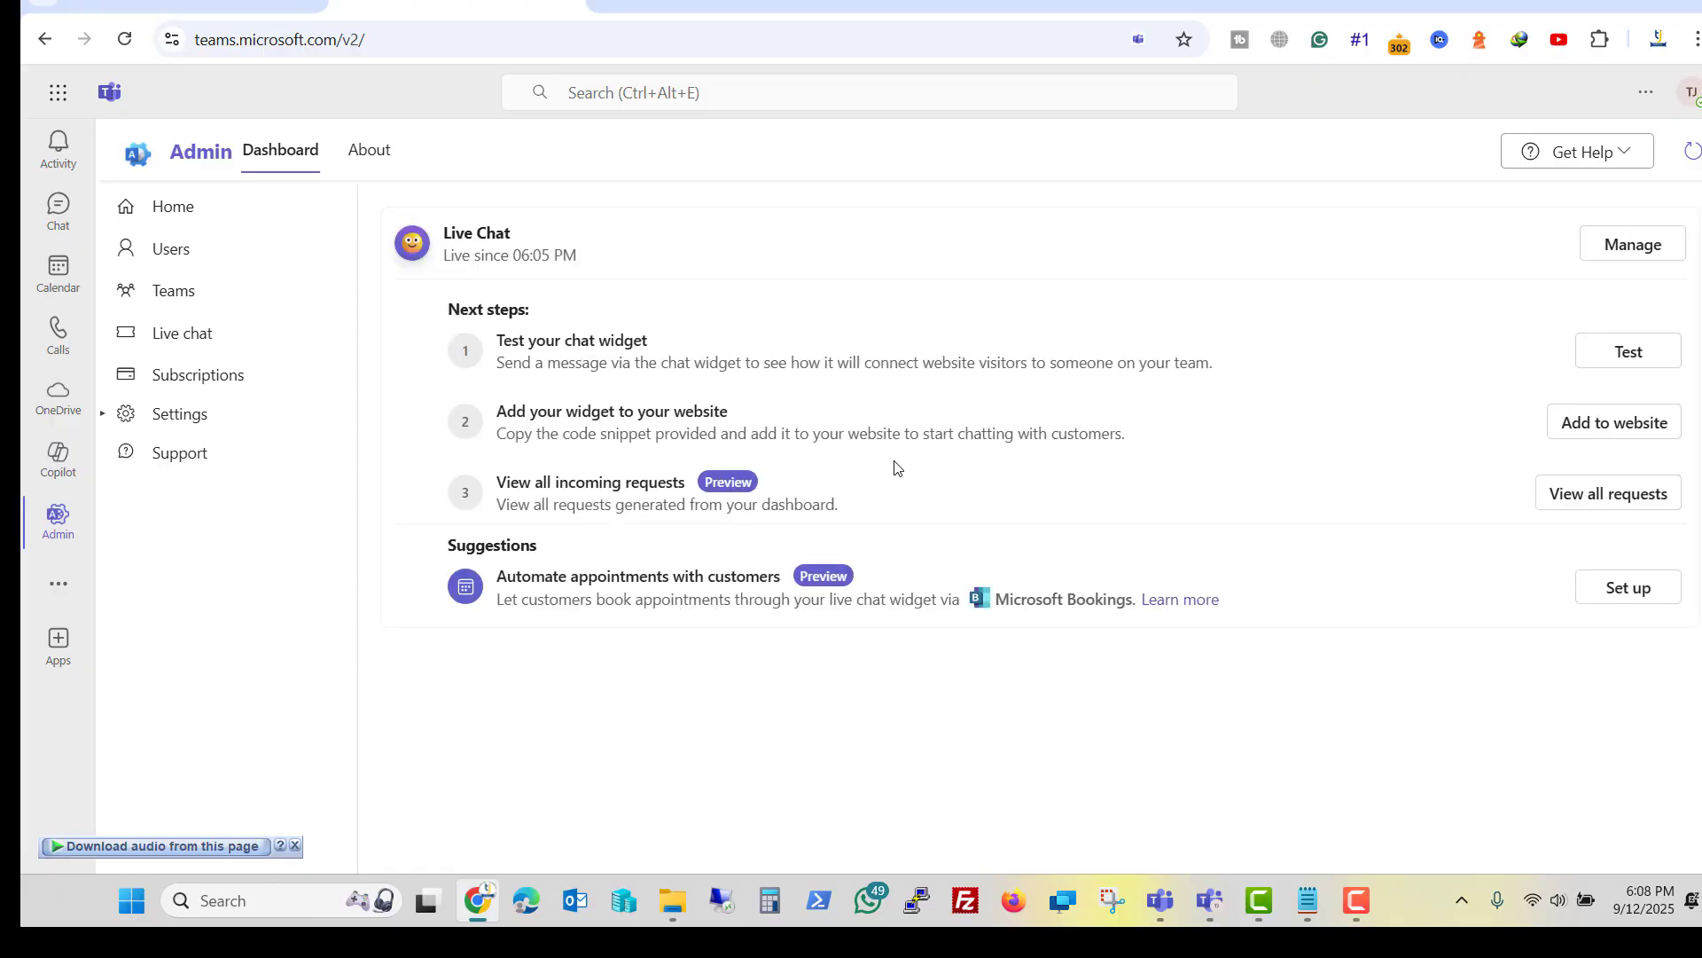
Examine the trusted website and code snippet used for adding the widget to a website, then return to the overview
left_click(1582, 423)
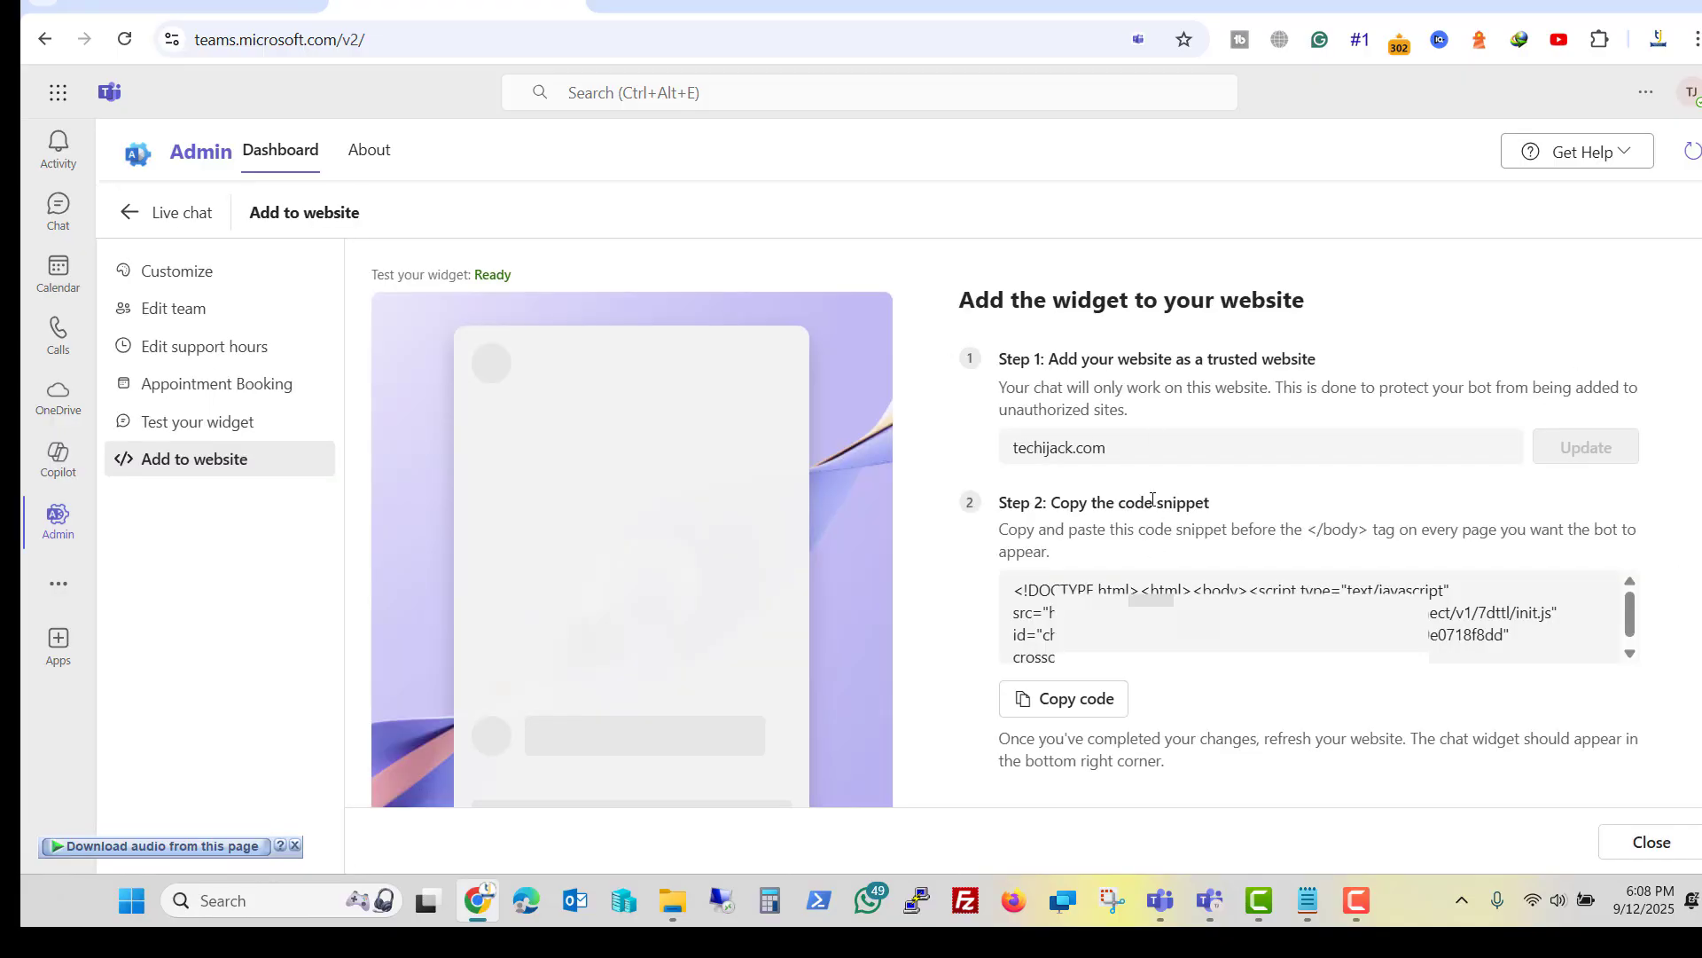
left_click_drag(1108, 448, 1005, 446)
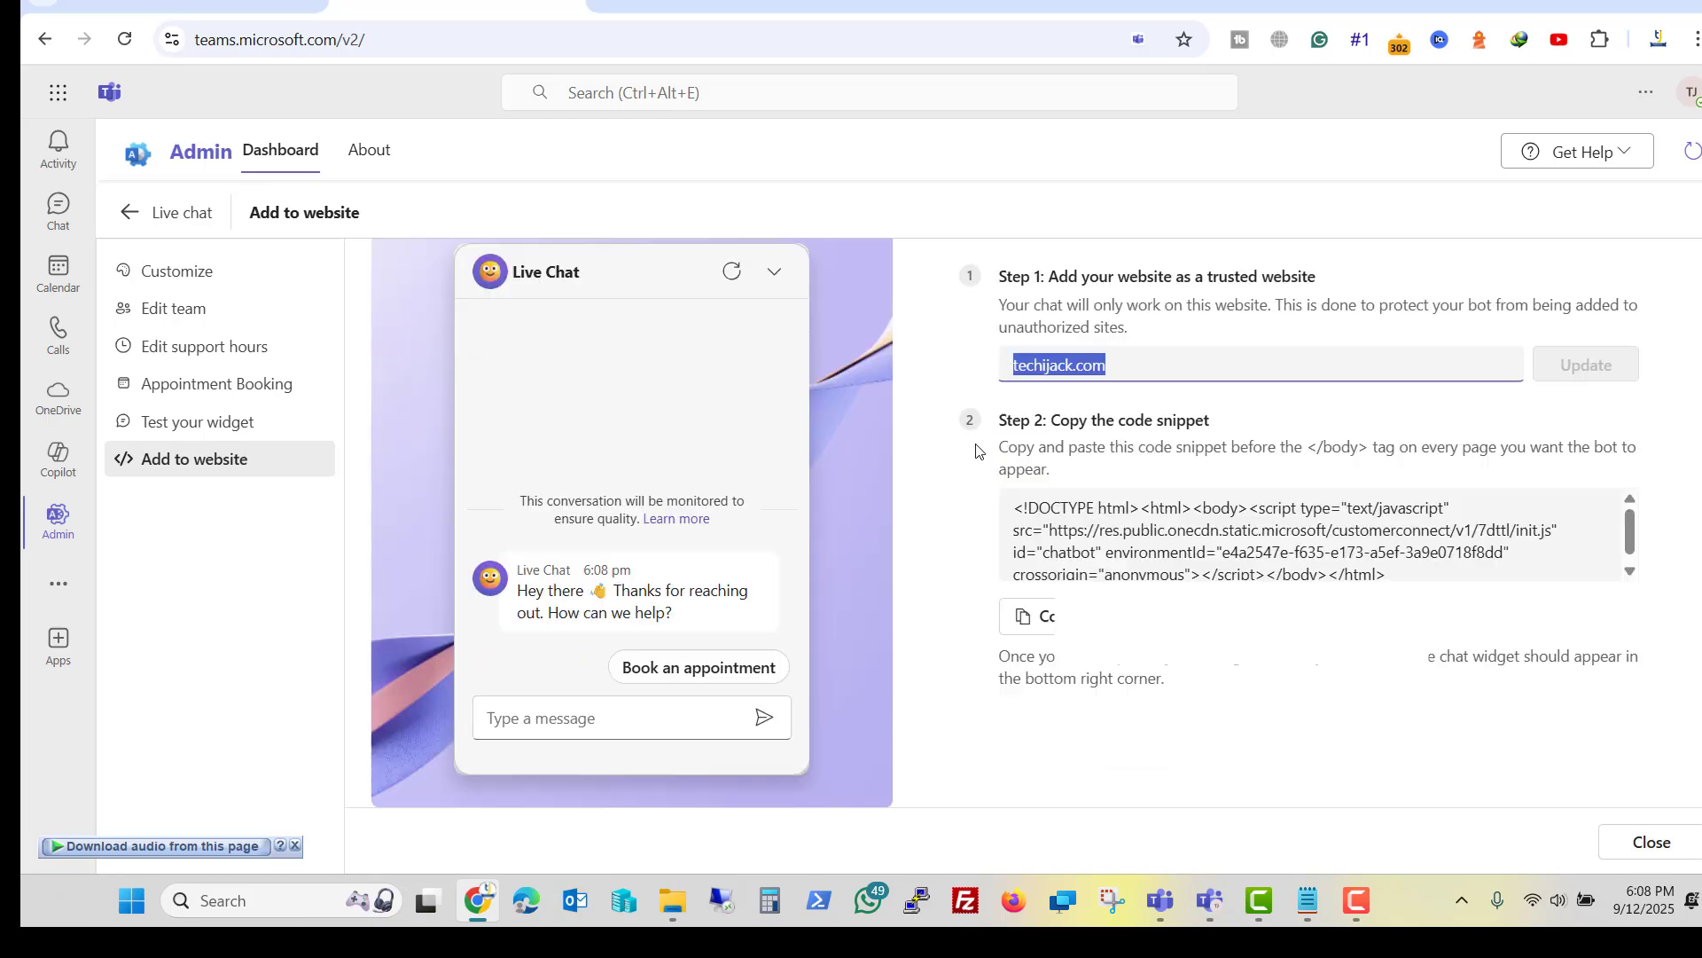
left_click(1639, 838)
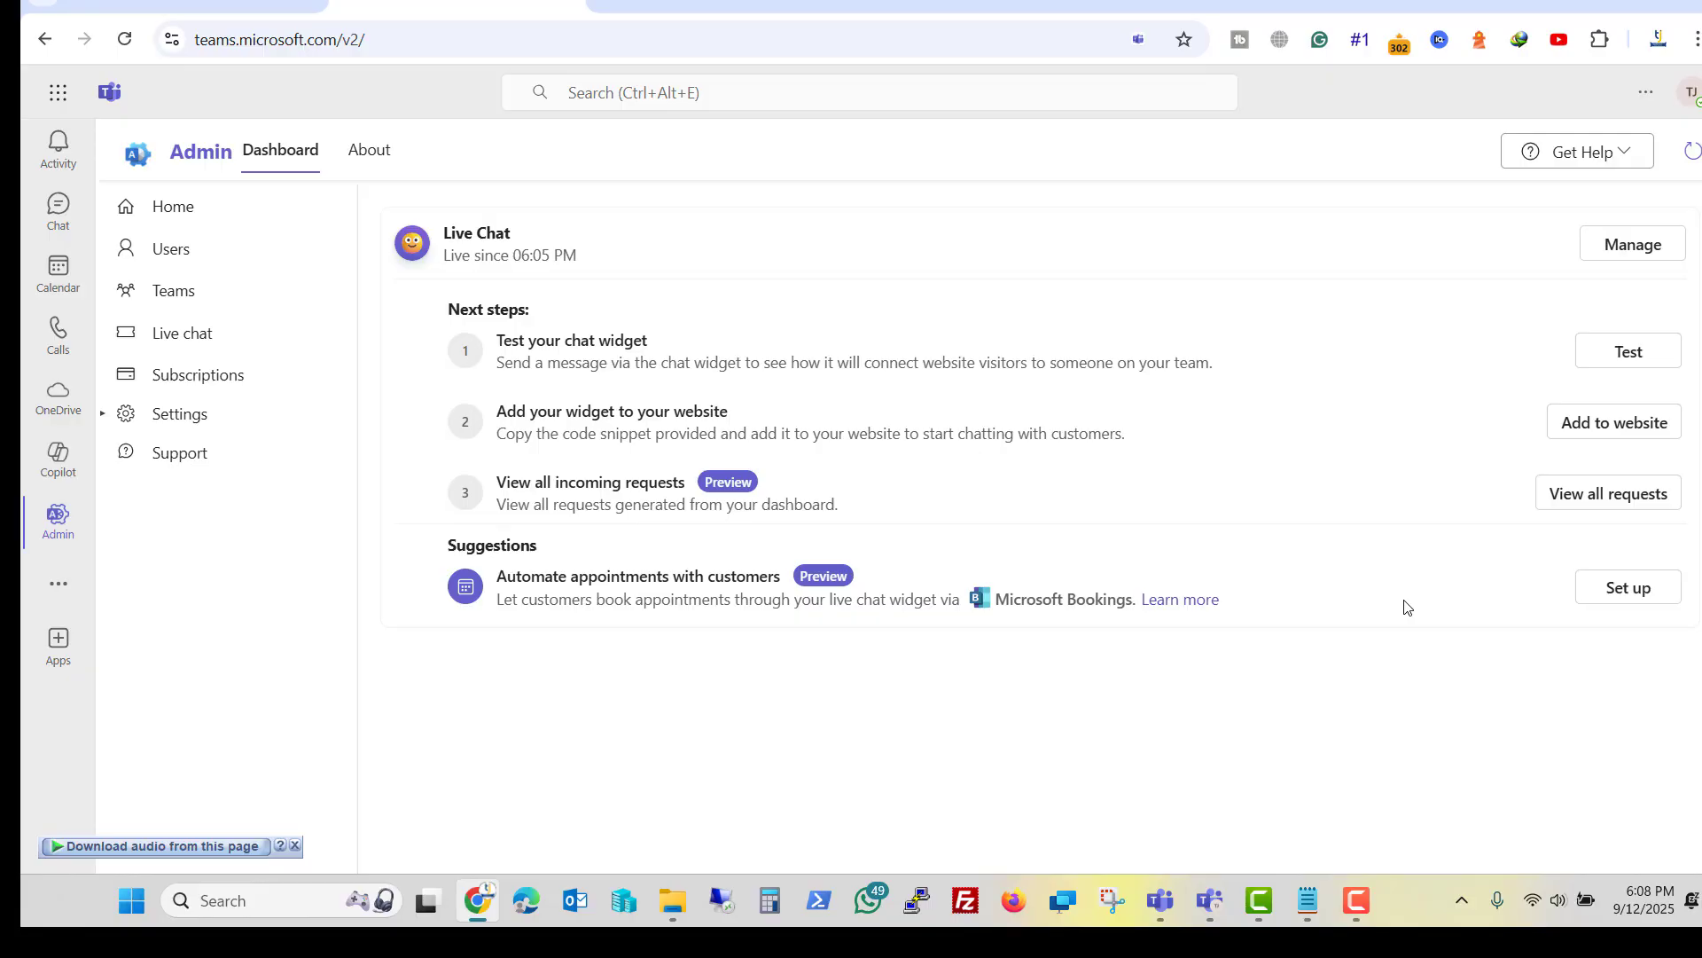
View all incoming live chat requests in the General channel's Requests tab
left_click(1570, 503)
left_click(845, 165)
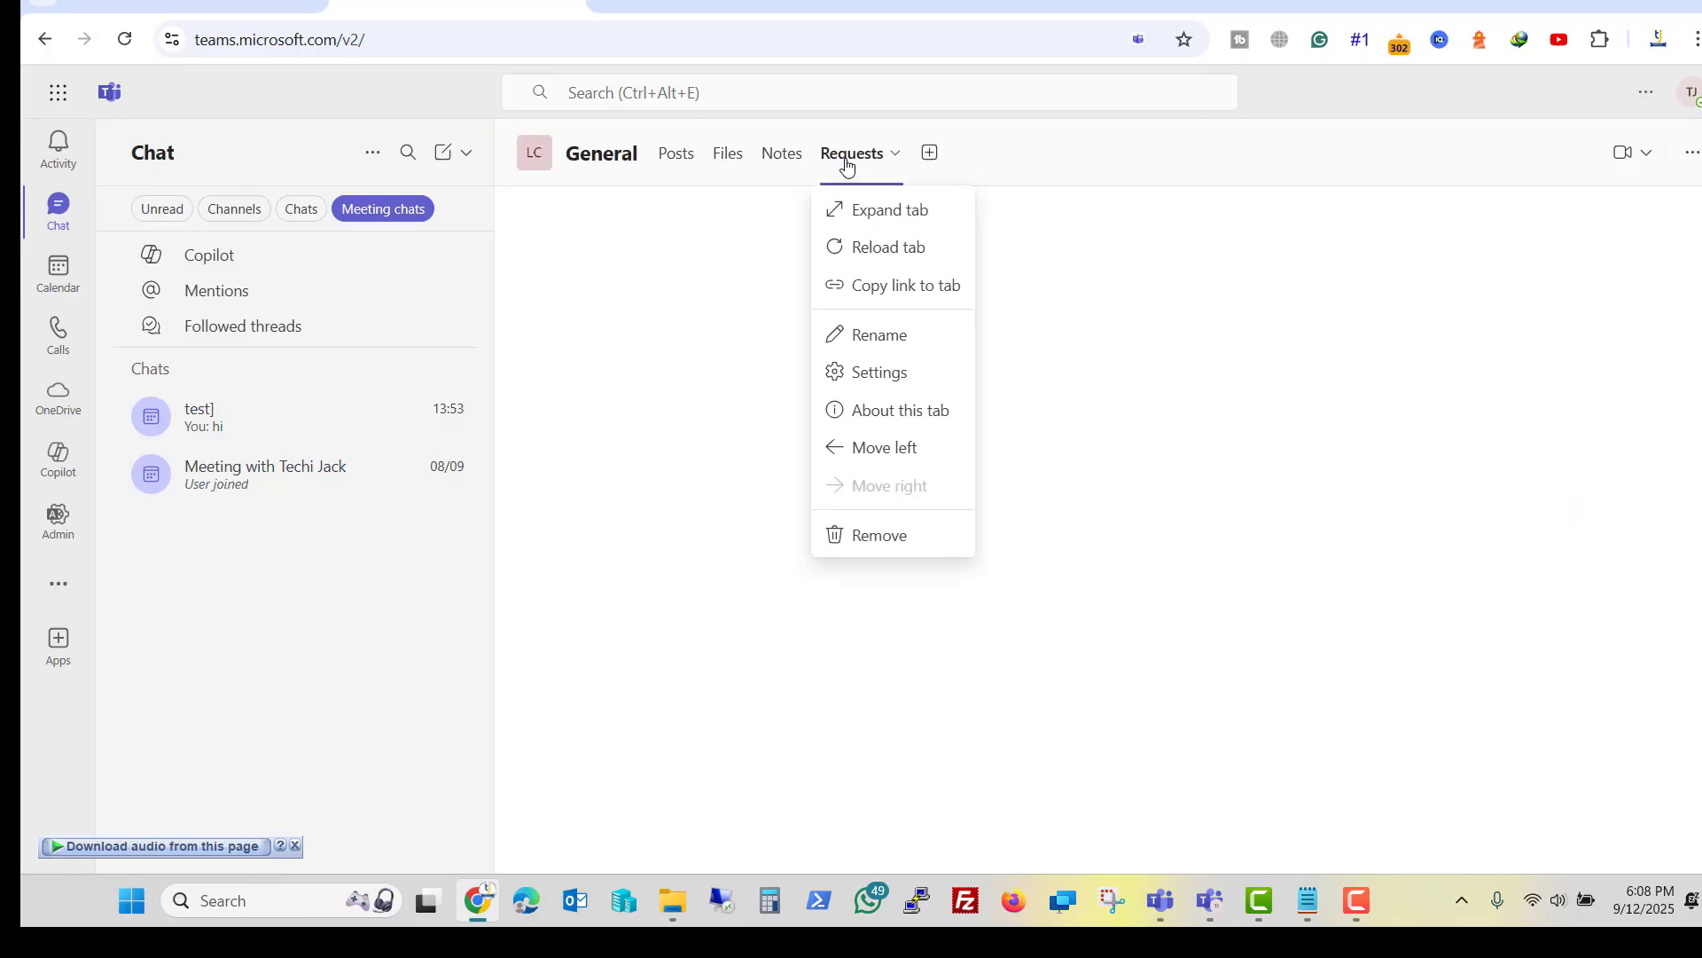
left_click(845, 167)
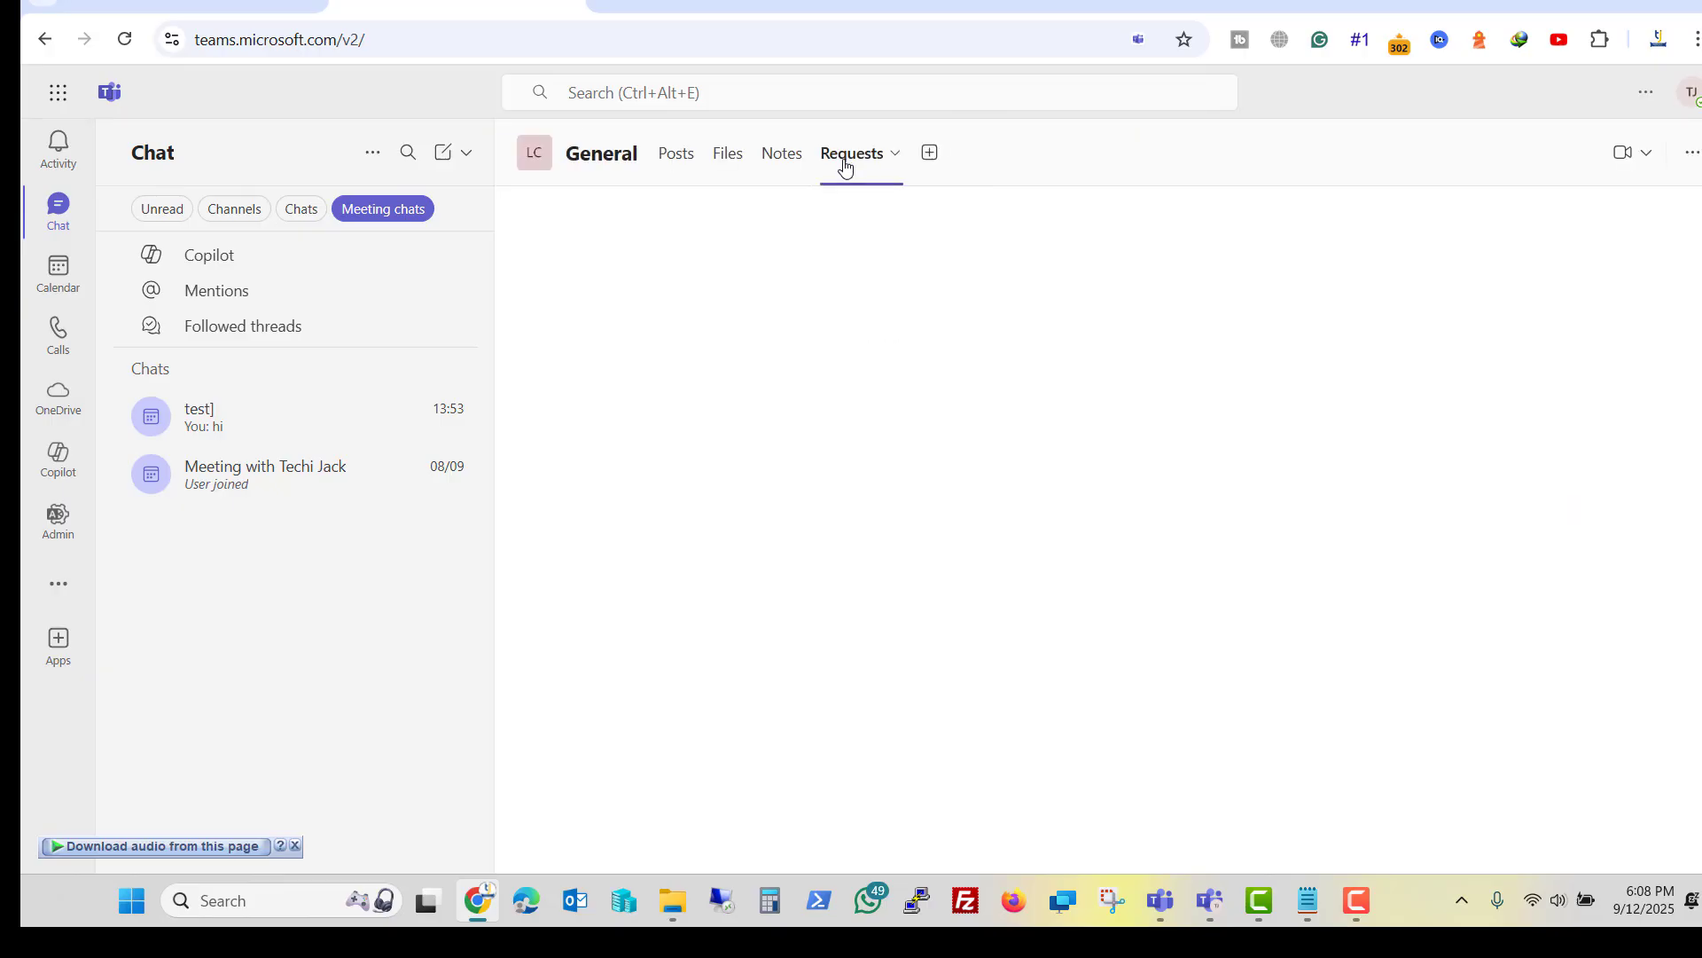